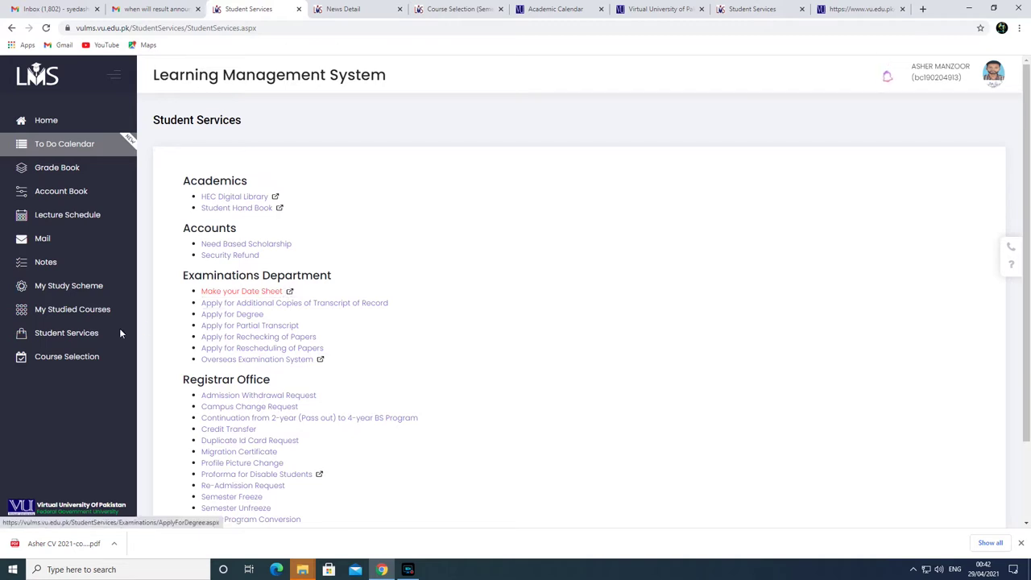
Open the Study Program Conversion application from Student Services and look over the form and its request table
left_click(65, 334)
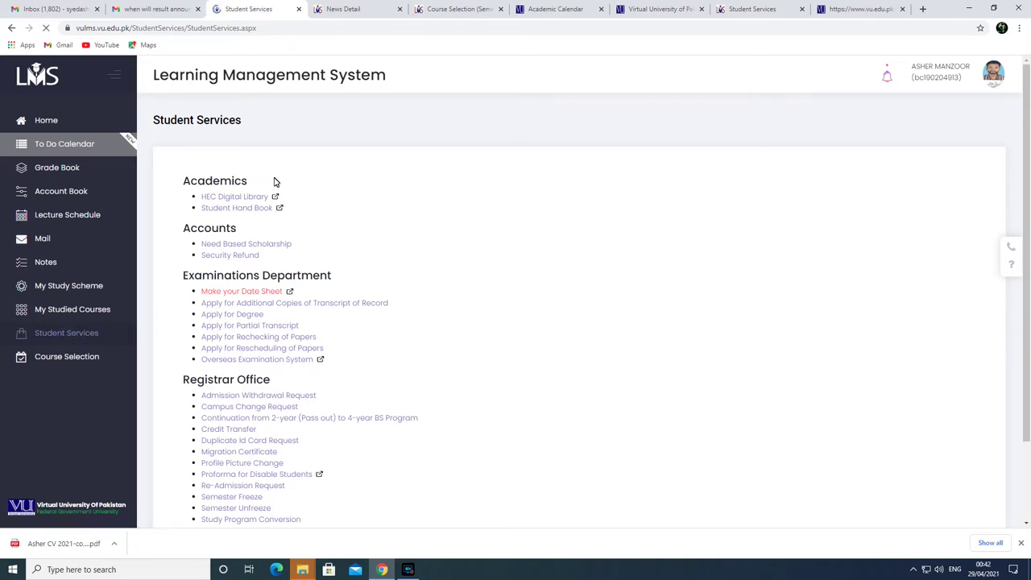
scroll(274, 326, "down", 2)
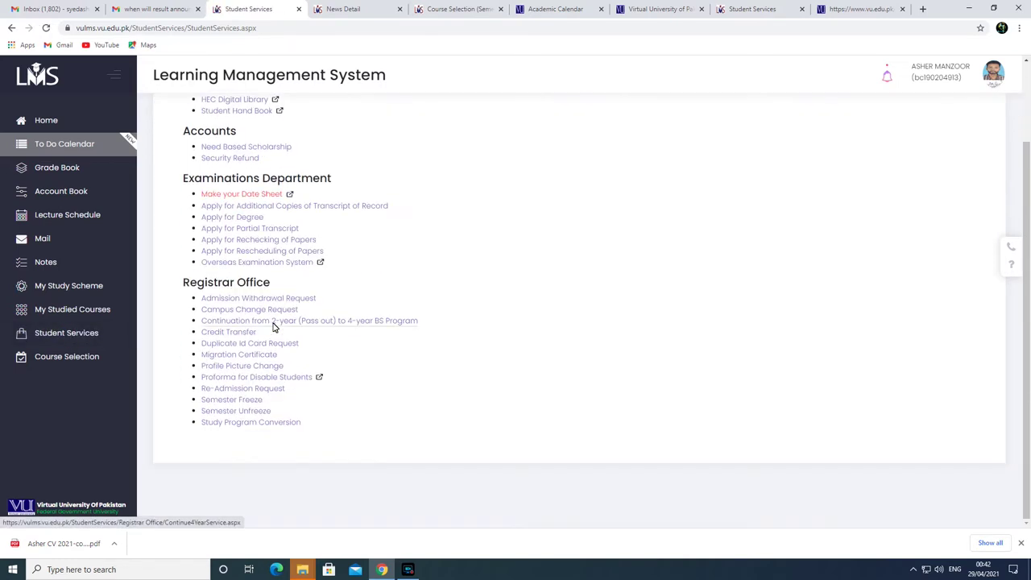
left_click(277, 427)
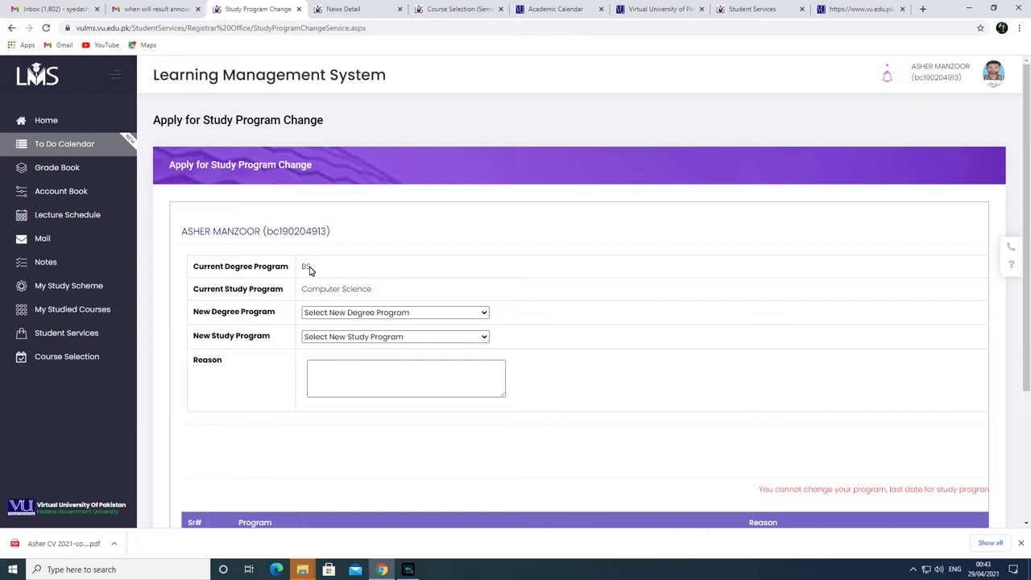
scroll(309, 270, "down", 3)
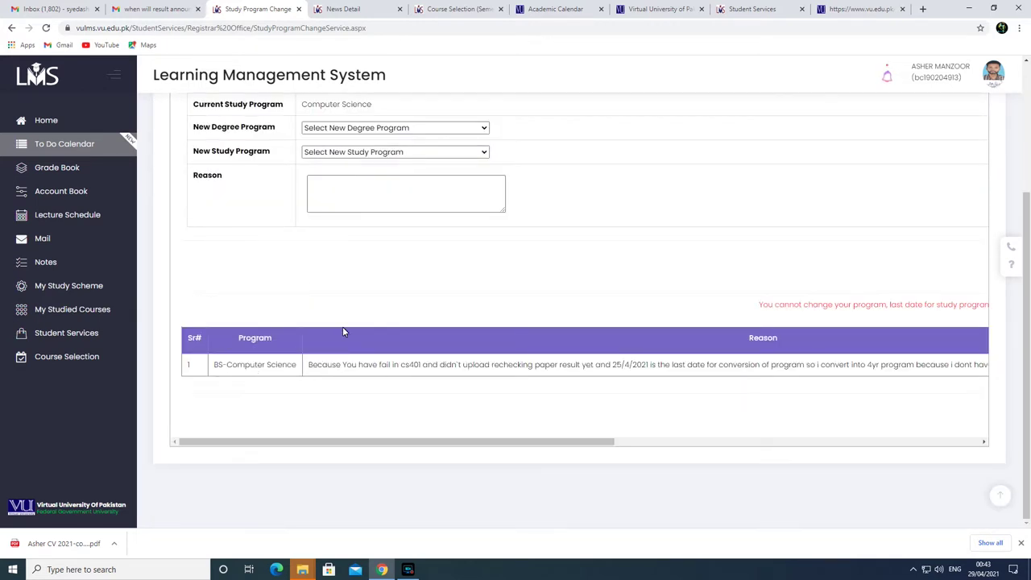
scroll(342, 331, "up", 3)
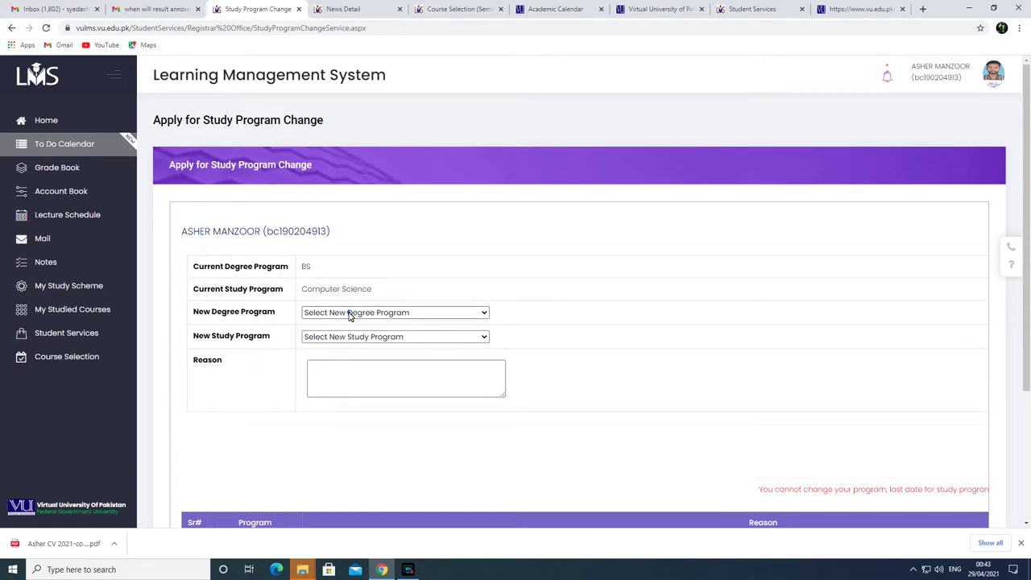
Set the new degree program to Associate Degree Programs and the new study program to Associate Degree in Computer Science
left_click(350, 316)
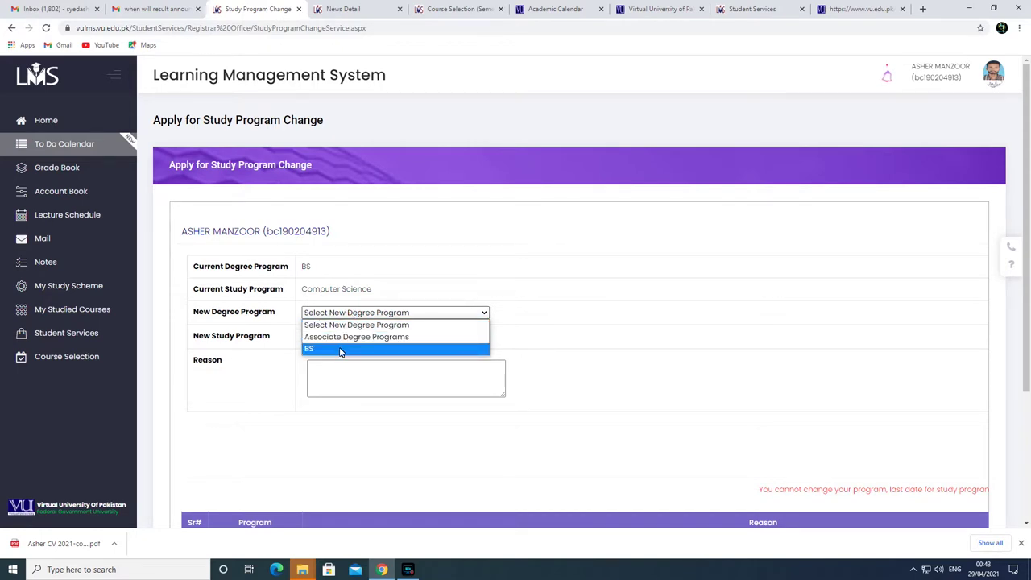
left_click(373, 339)
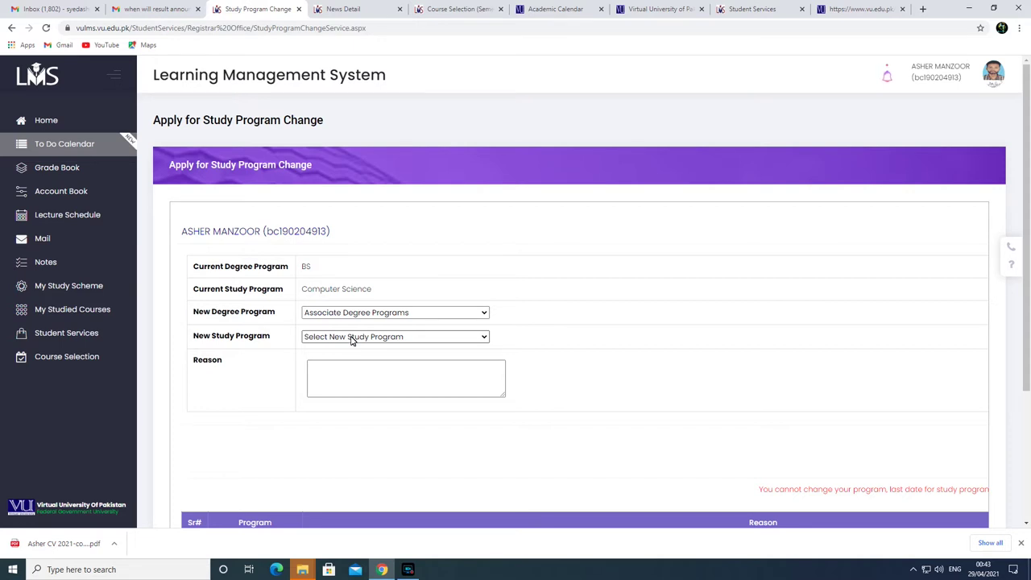
scroll(351, 340, "down", 1)
left_click(354, 230)
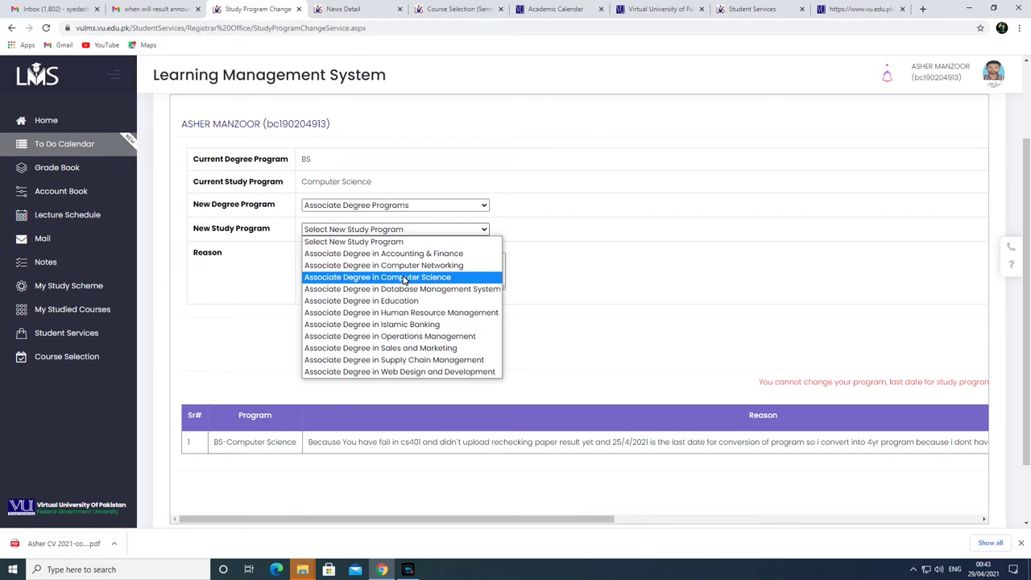
left_click(404, 278)
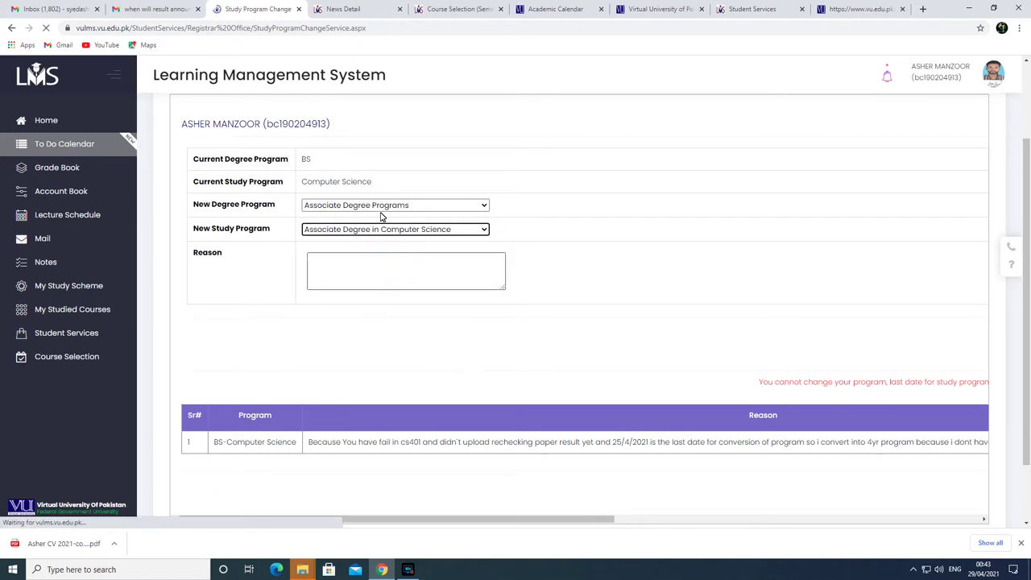
left_click(366, 313)
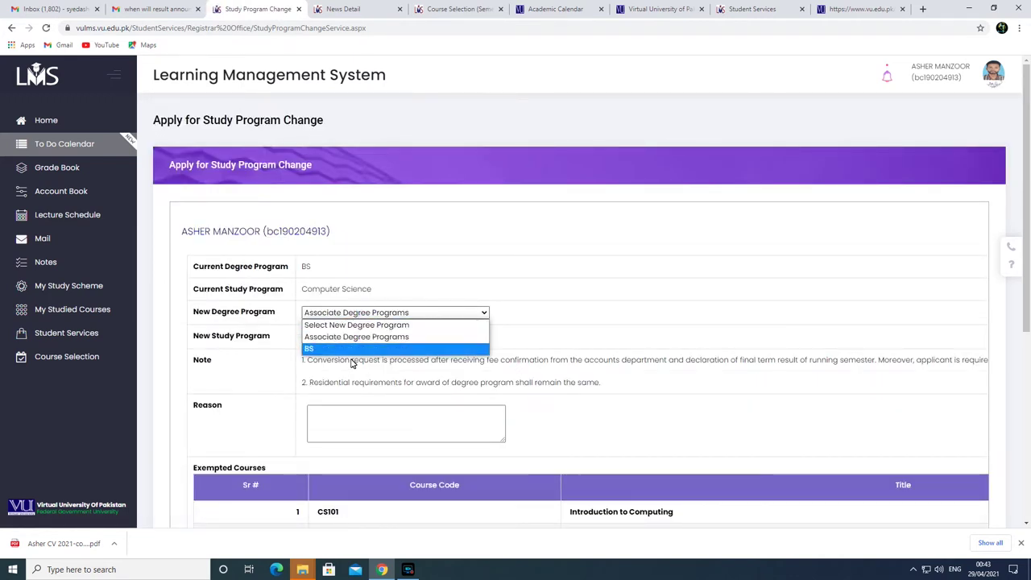
left_click(355, 313)
left_click(361, 336)
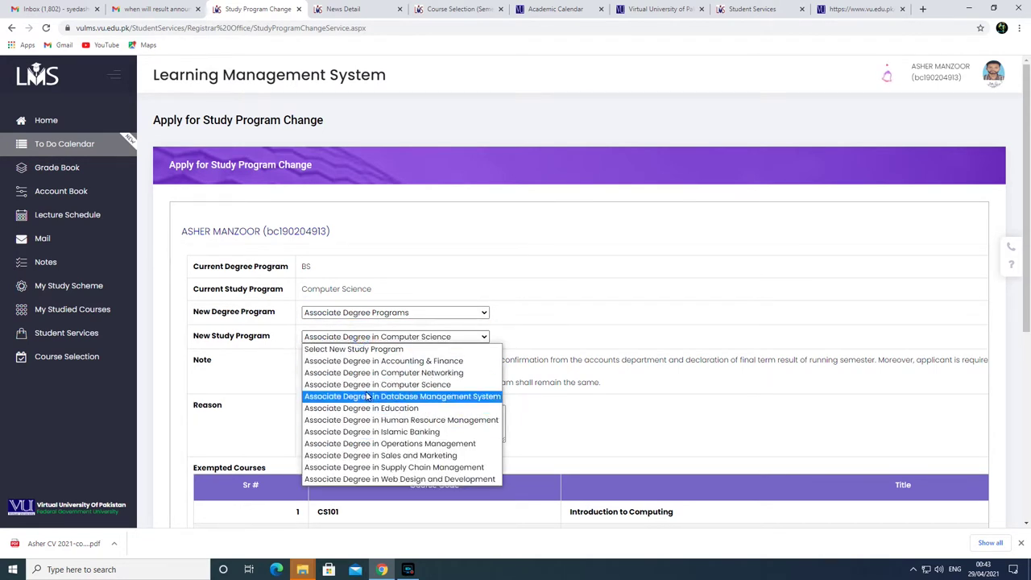
left_click(366, 389)
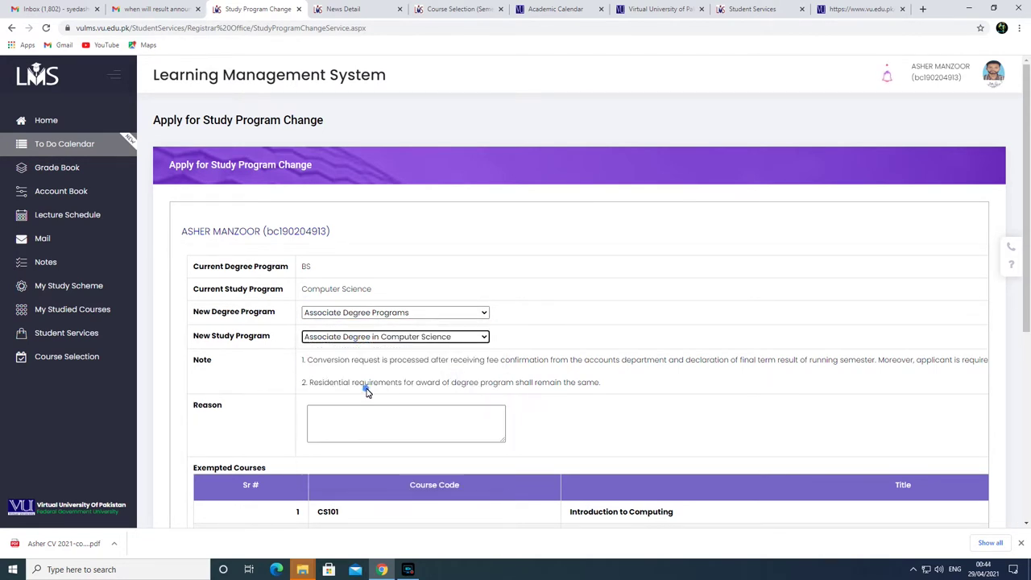
Review the full list of exempted courses for the chosen study program
scroll(384, 383, "down", 1)
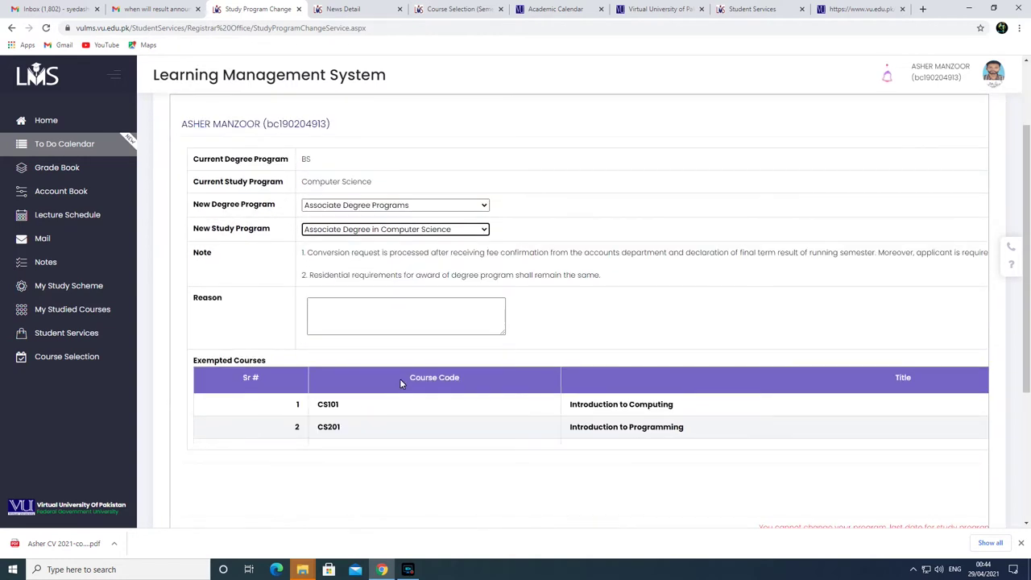
scroll(395, 382, "down", 1)
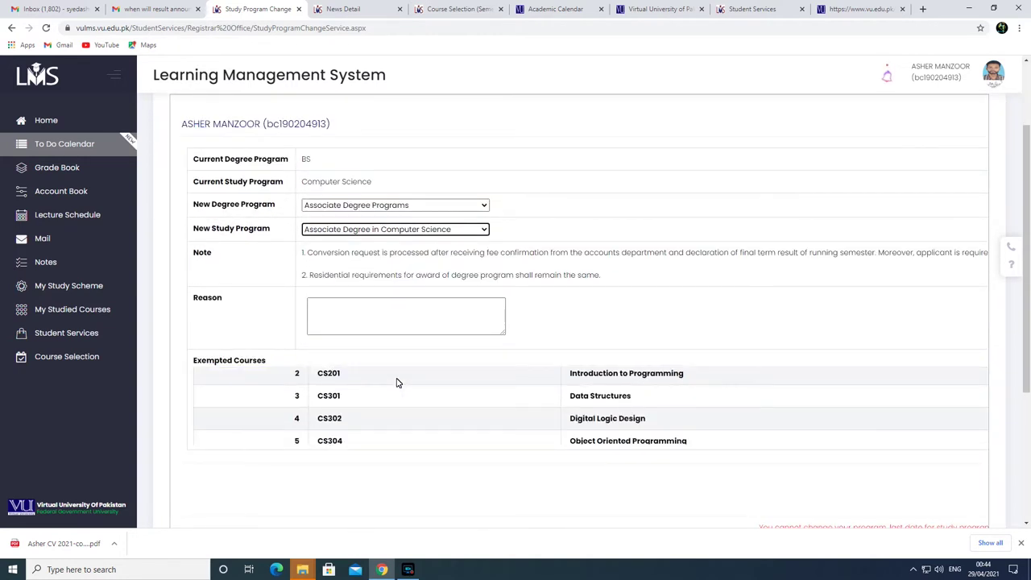
scroll(396, 383, "down", 5)
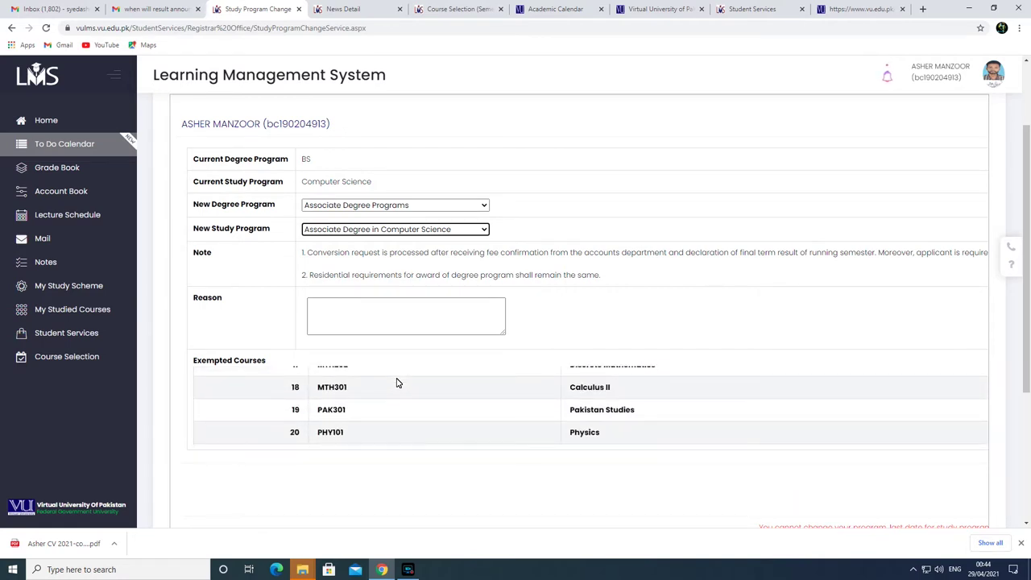
scroll(397, 383, "up", 5)
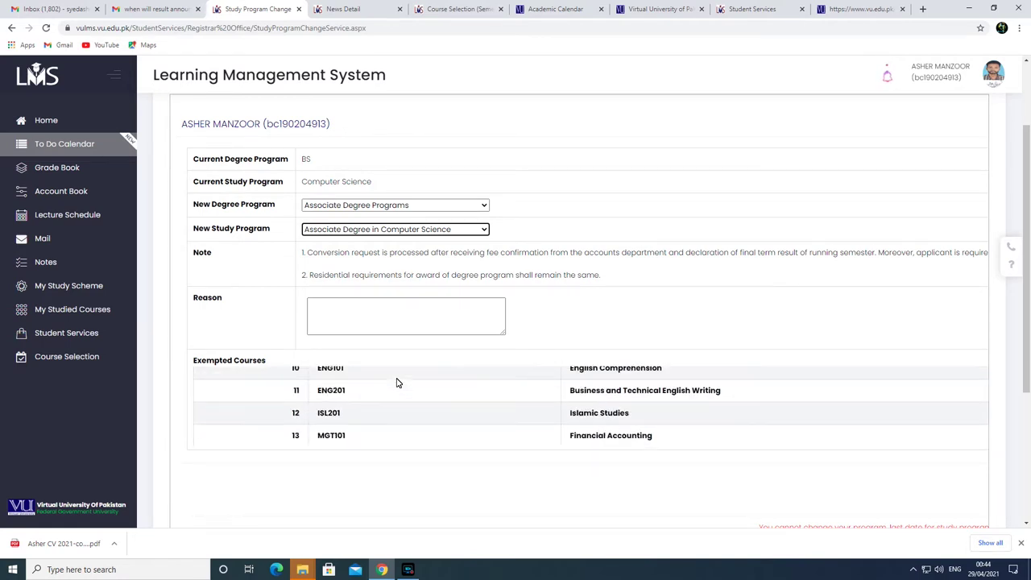
scroll(396, 383, "up", 3)
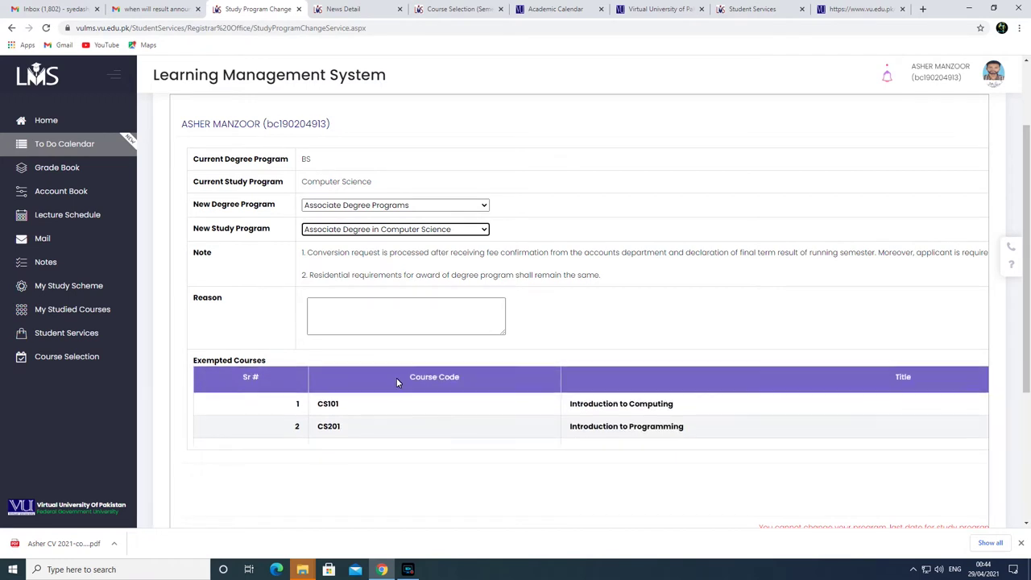
scroll(396, 383, "down", 5)
scroll(396, 382, "down", 3)
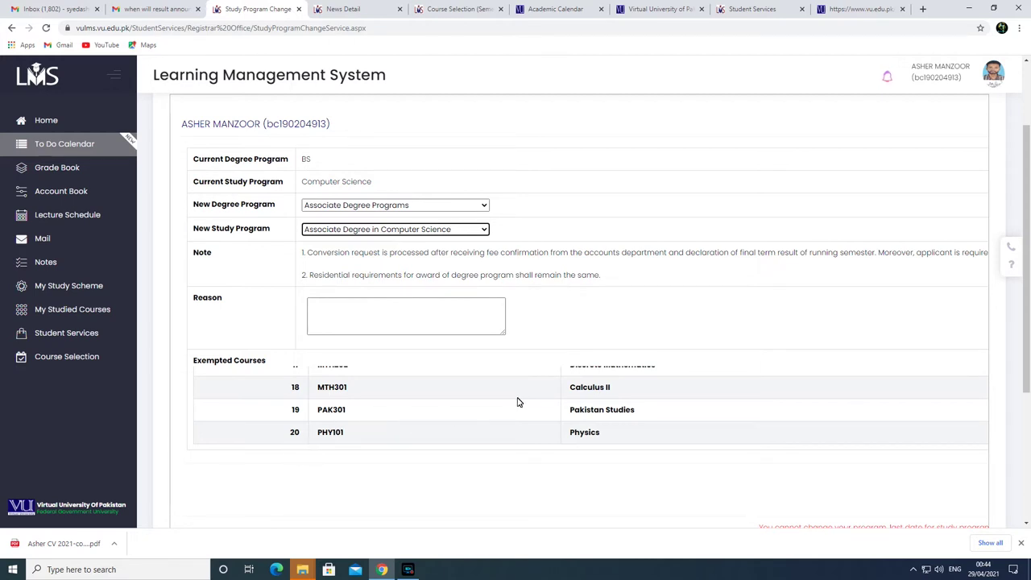
Examine the request date, status and voucher columns of the earlier program change request
scroll(518, 401, "down", 1)
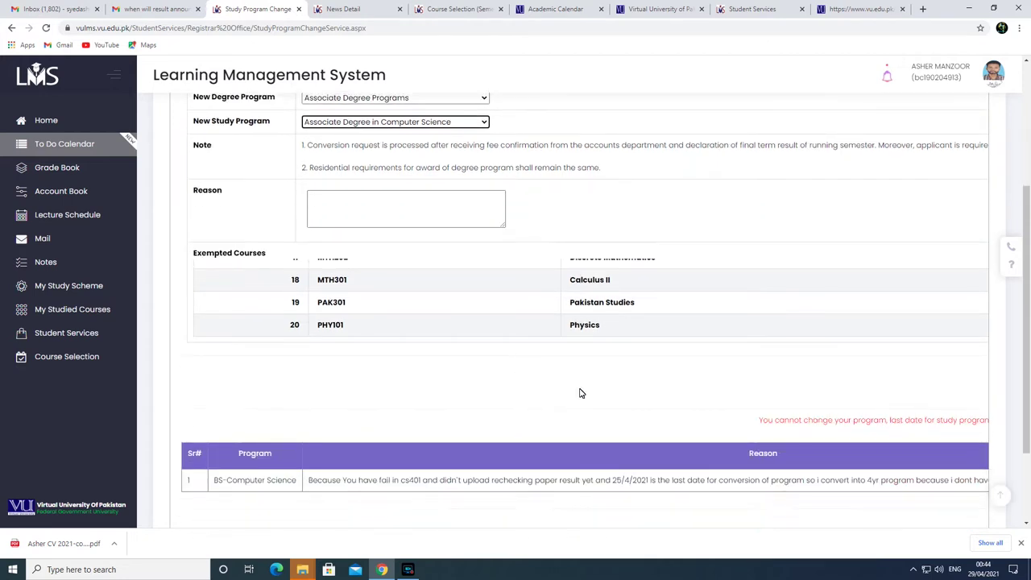
scroll(718, 435, "down", 1)
left_click_drag(595, 453, 957, 442)
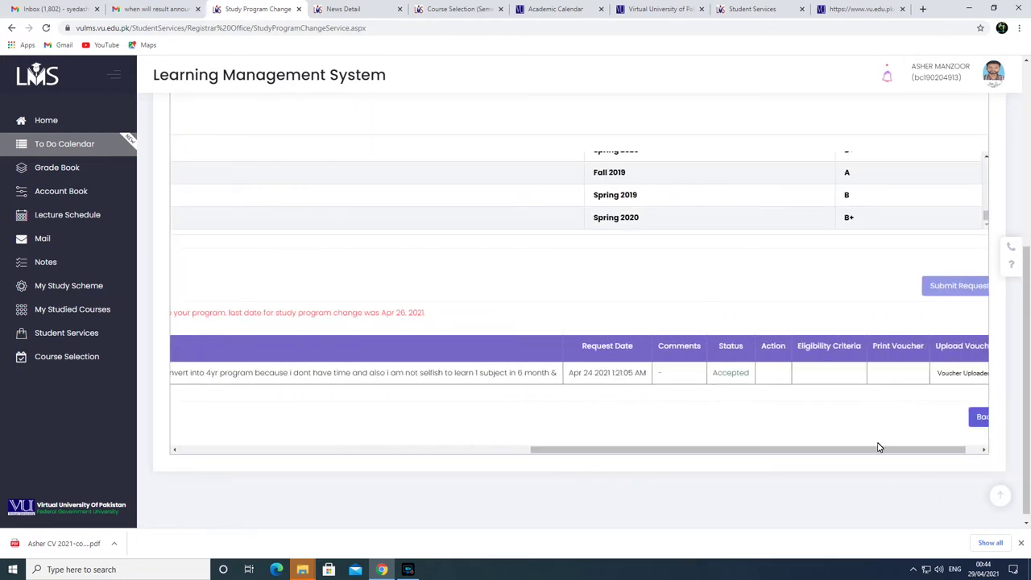
left_click_drag(888, 454, 927, 445)
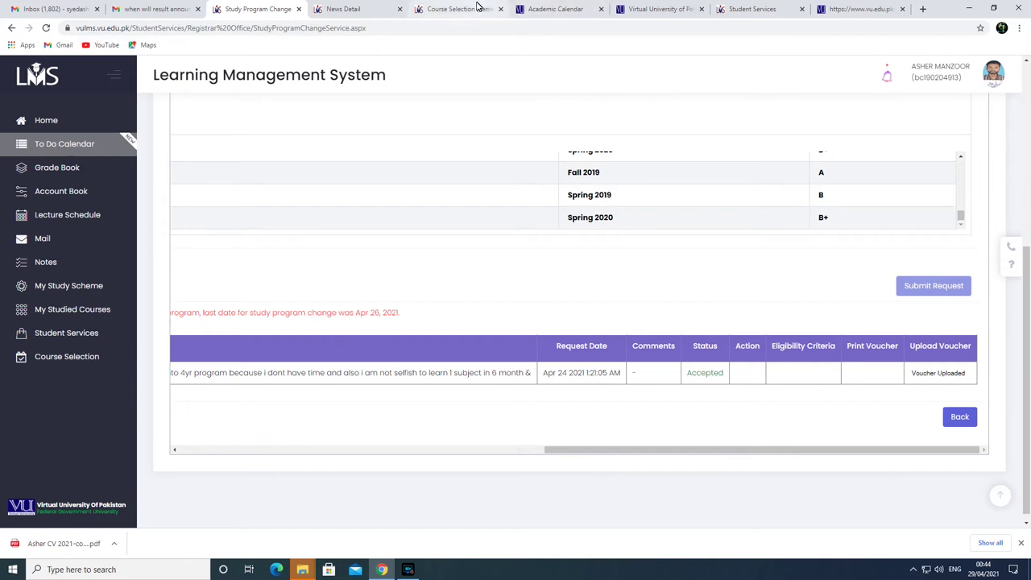
Check the study program change deadline in the Academic Calendar, and view the Course Selection and News Detail pages
left_click(533, 8)
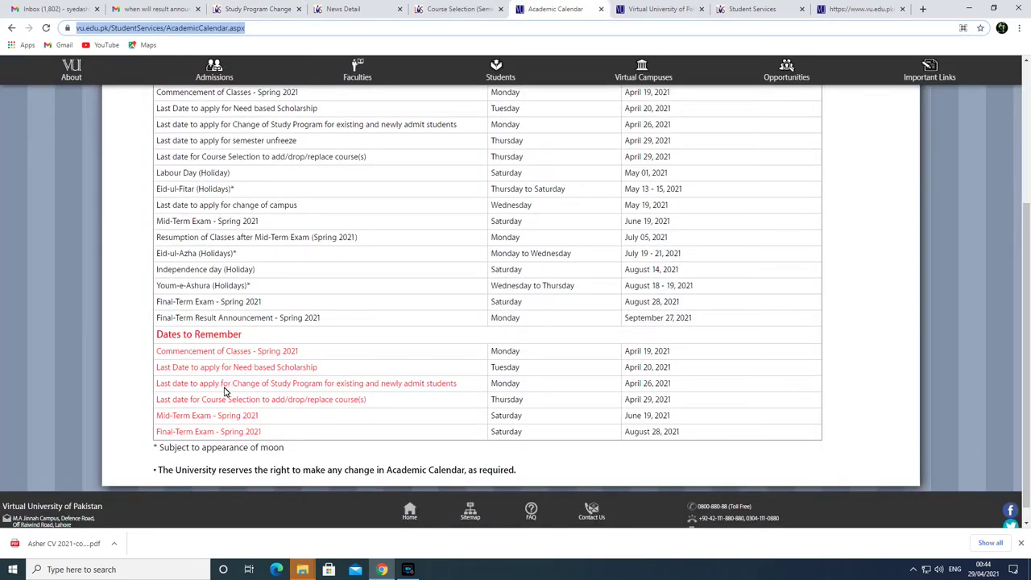
left_click_drag(269, 385, 369, 387)
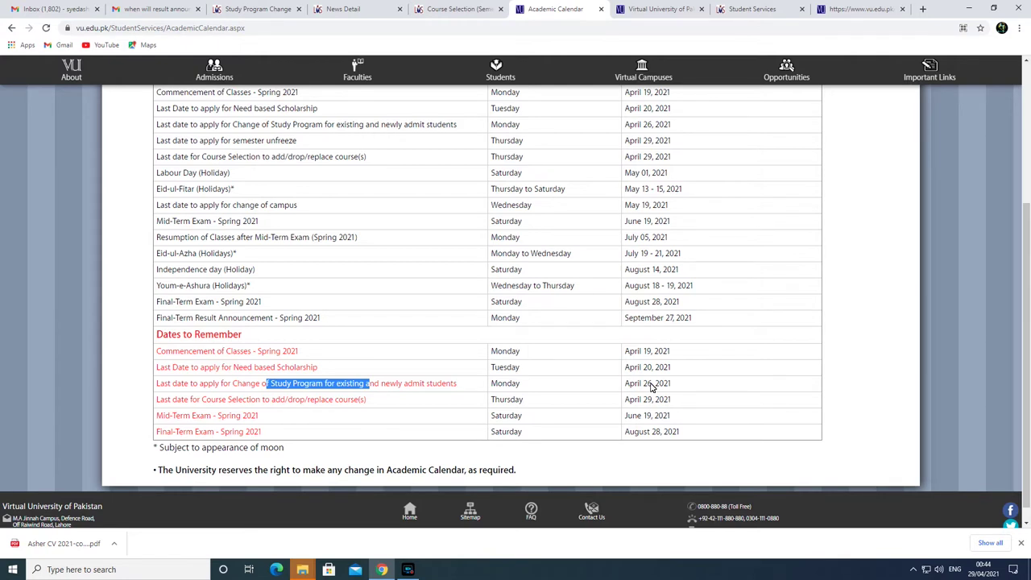
left_click(449, 11)
scroll(702, 345, "down", 3)
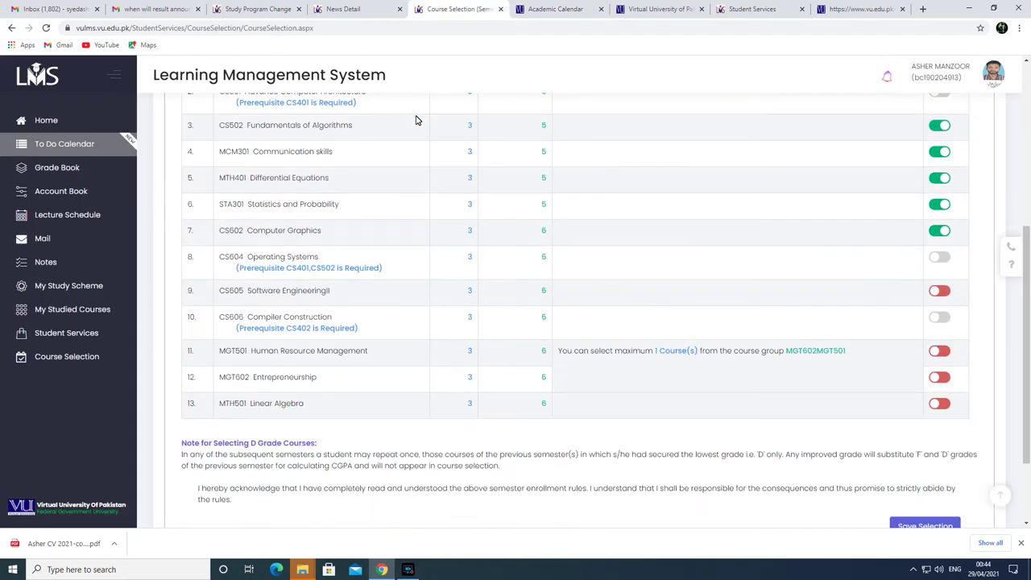
left_click(330, 7)
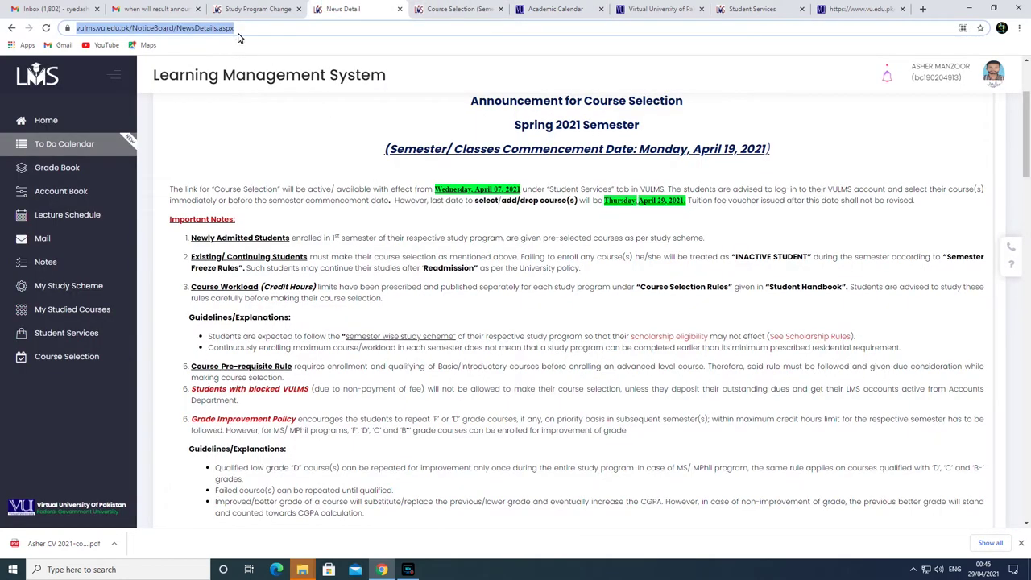
Return to the Study Program Change page and read the earlier request's program, reason and request date
left_click(257, 9)
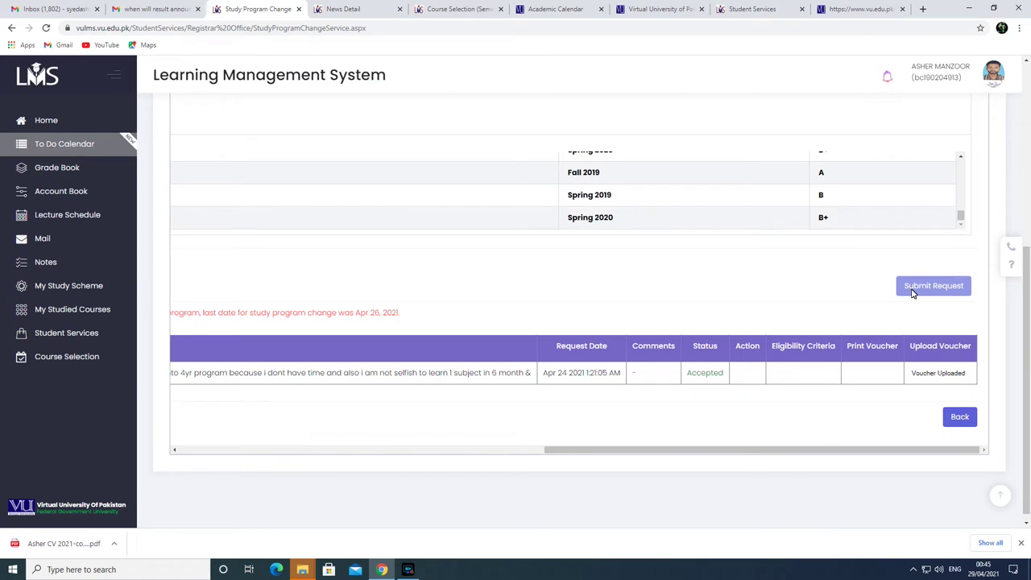
left_click_drag(863, 451, 357, 459)
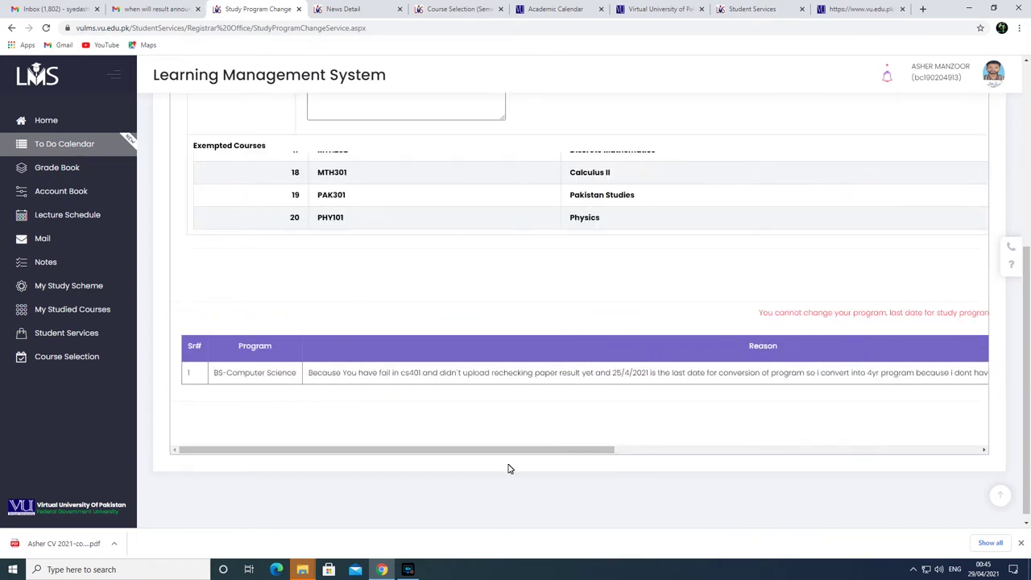
left_click(730, 457)
left_click(459, 459)
left_click_drag(213, 374, 297, 377)
left_click_drag(351, 449, 474, 453)
left_click_drag(325, 375, 776, 373)
left_click_drag(547, 450, 781, 451)
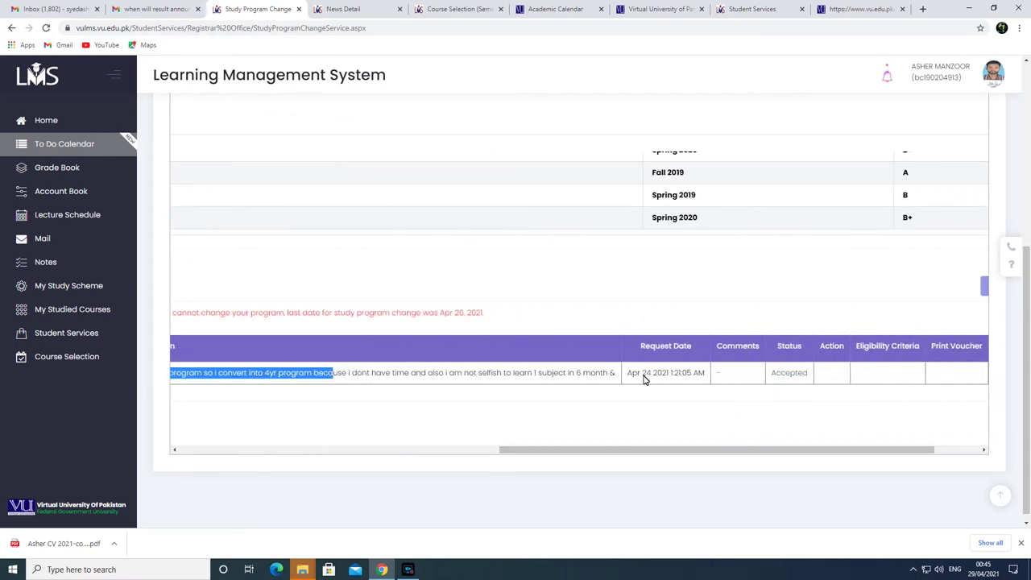
Recheck the program change deadline in the Academic Calendar, and return to the earlier request's status and voucher columns
left_click(552, 9)
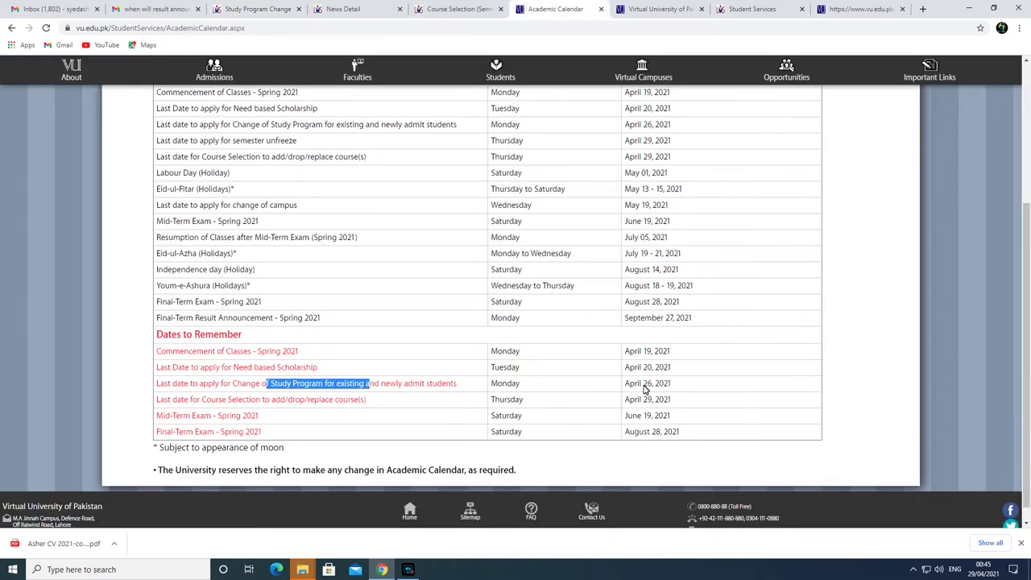
left_click(447, 8)
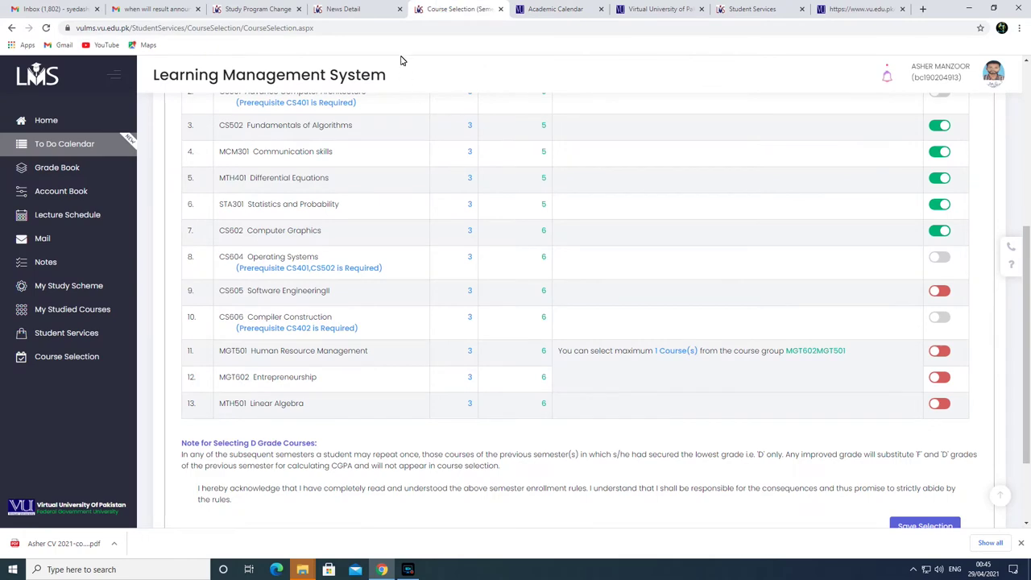
left_click(347, 9)
left_click(241, 9)
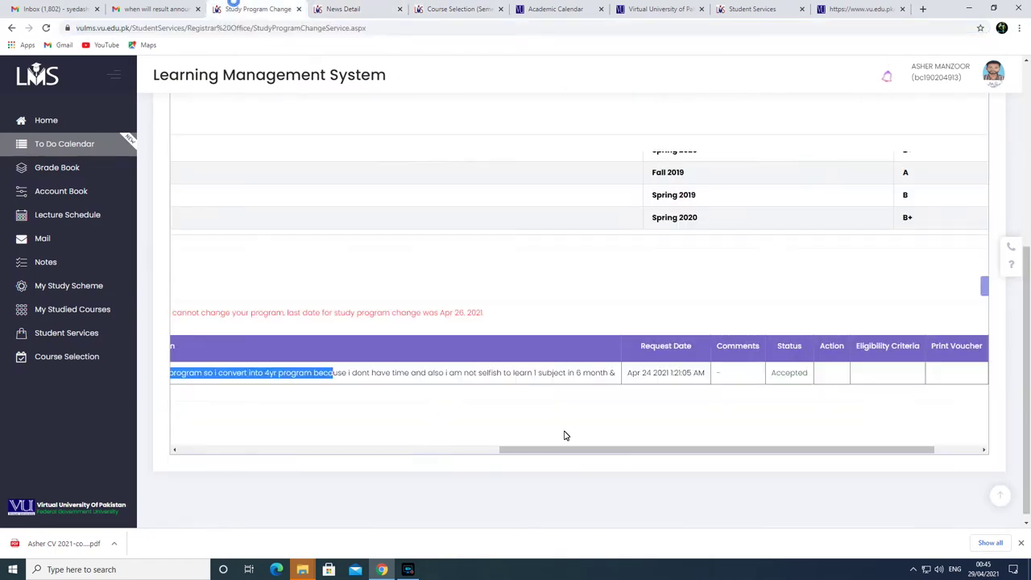
left_click_drag(691, 453, 773, 456)
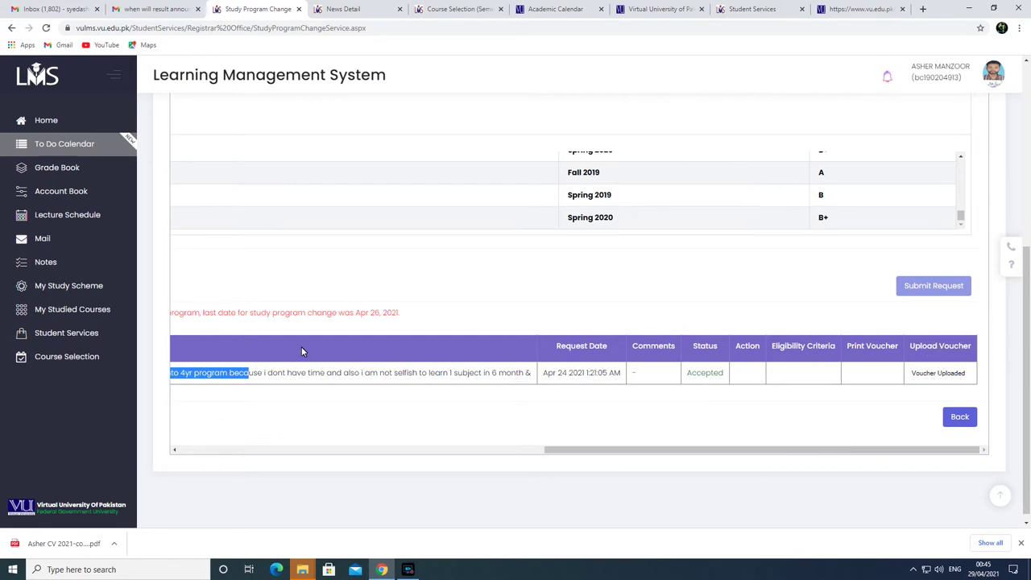
Open the Account Book and check the payment status of the most recent challans
left_click(74, 193)
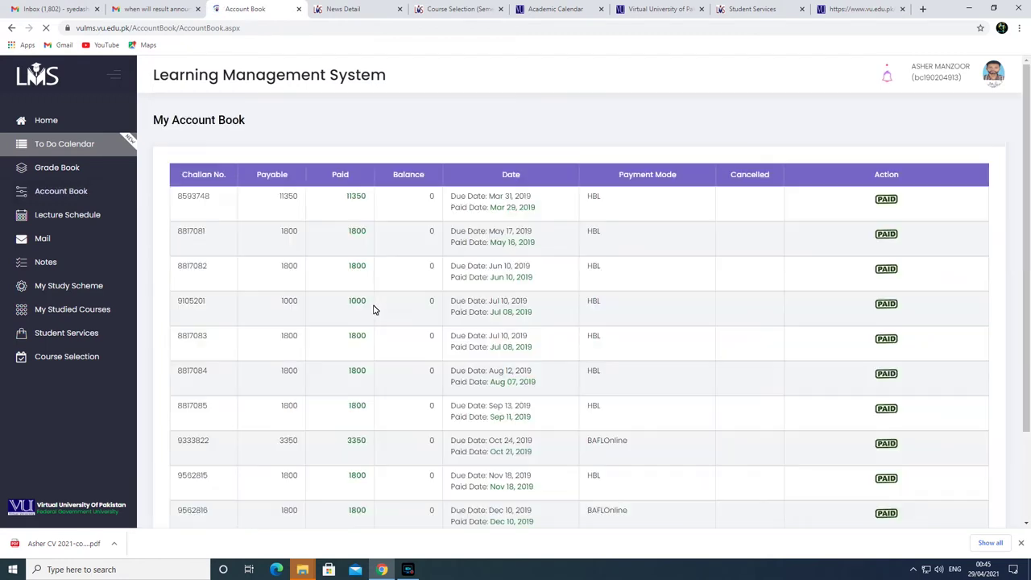
scroll(375, 306, "down", 5)
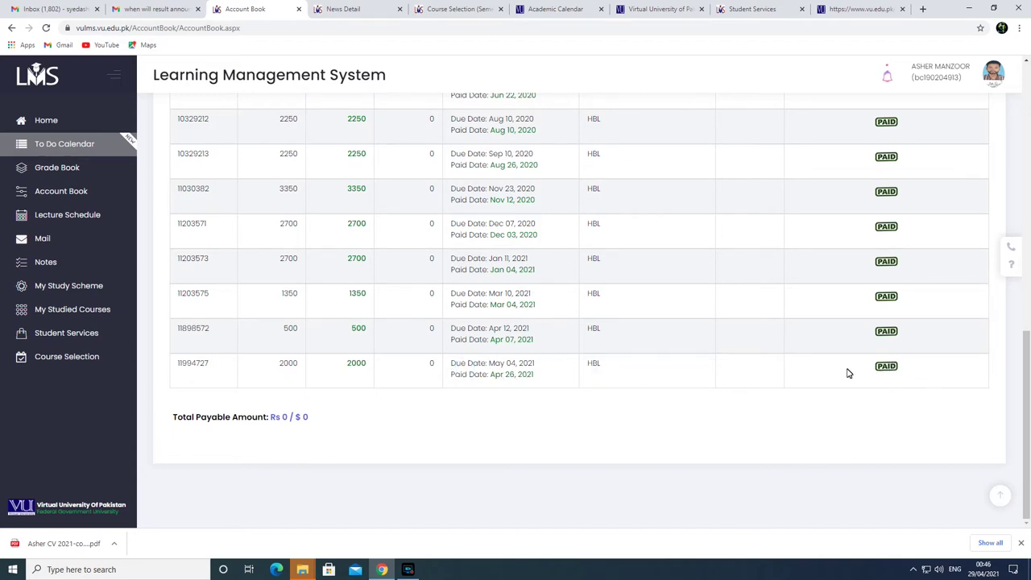
scroll(847, 373, "up", 2)
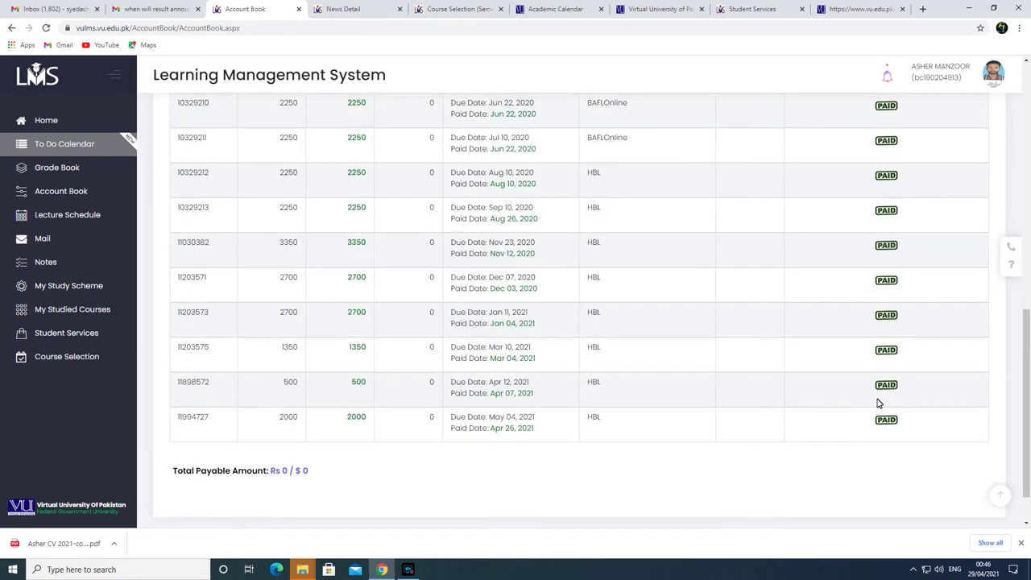
Review the latest challans and total payable amount in the Account Book, and view the courses in My Study Scheme
scroll(886, 379, "down", 2)
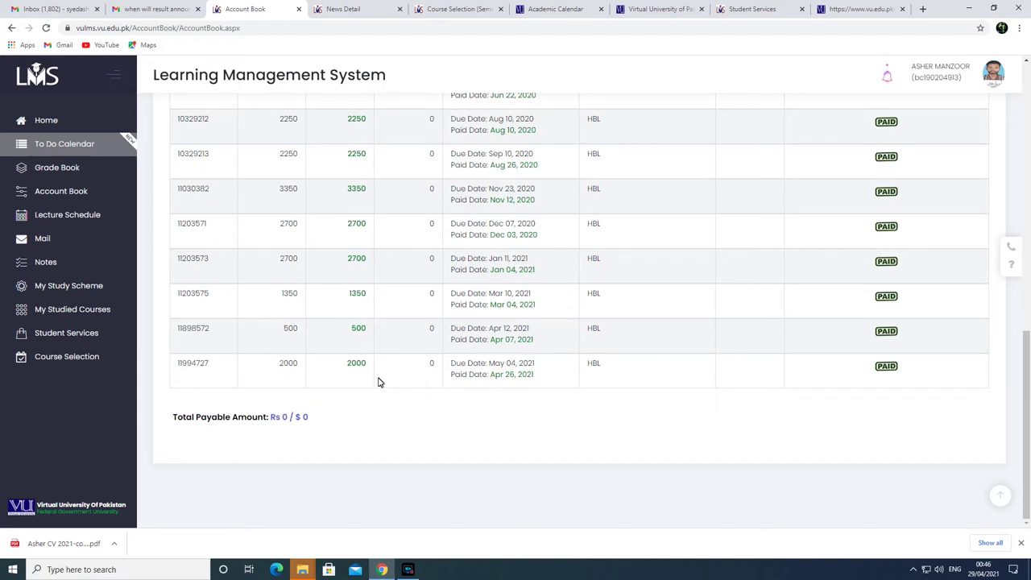
scroll(354, 387, "up", 1)
scroll(346, 409, "down", 1)
left_click(90, 285)
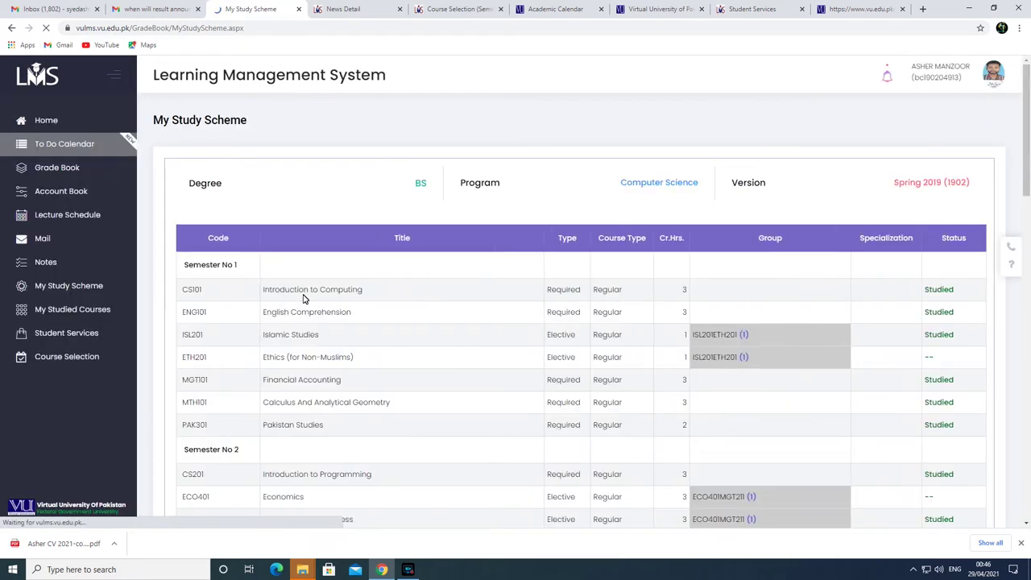
scroll(304, 299, "down", 3)
Open the Study Program Conversion service from Student Services and view its application form and earlier request
left_click(69, 333)
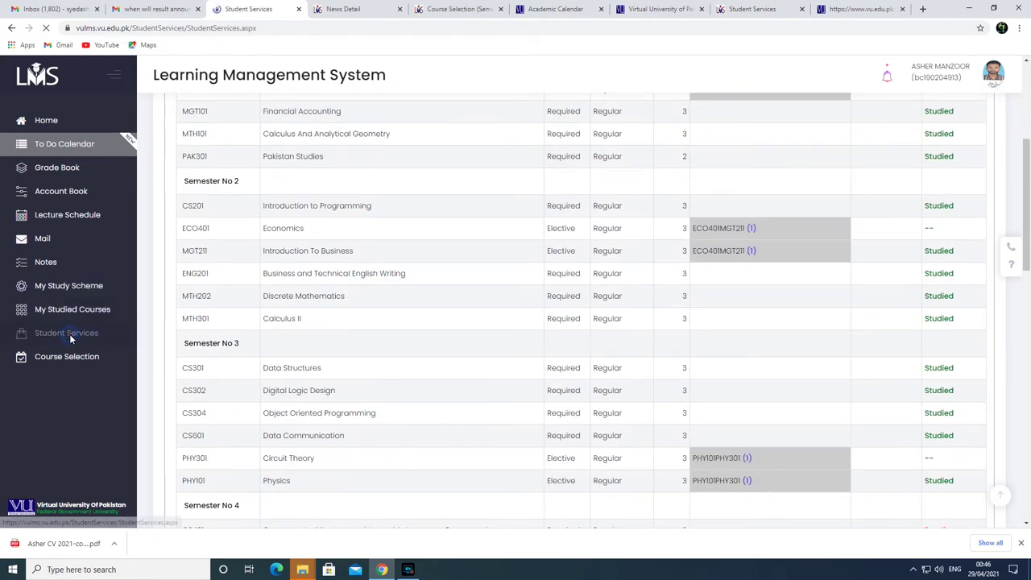
scroll(265, 455, "down", 2)
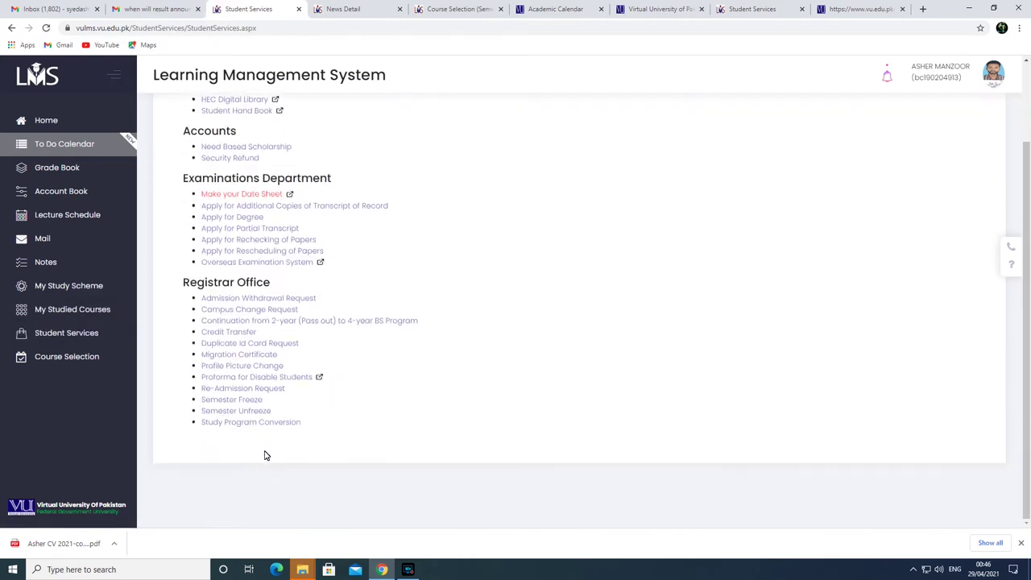
left_click(267, 422)
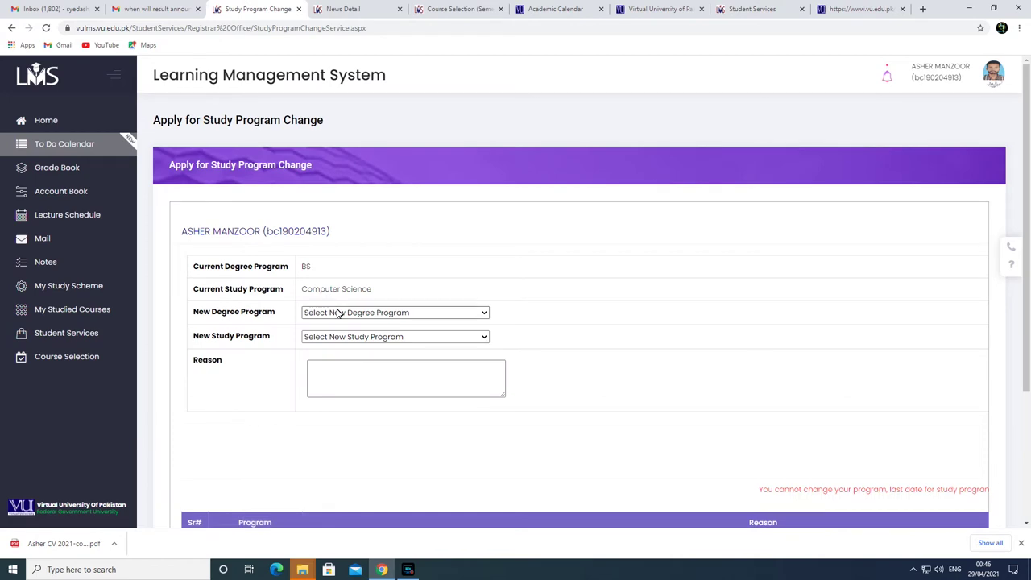
left_click(338, 314)
scroll(368, 384, "down", 2)
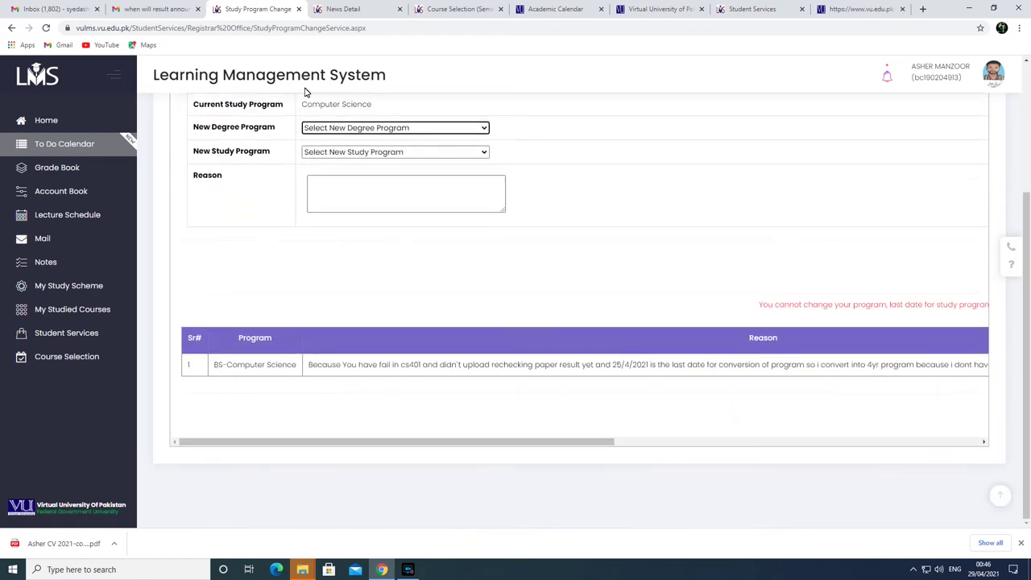
Glance at the News Detail page, and highlight the deadline message above the earlier request on the Study Program Change page
left_click(341, 9)
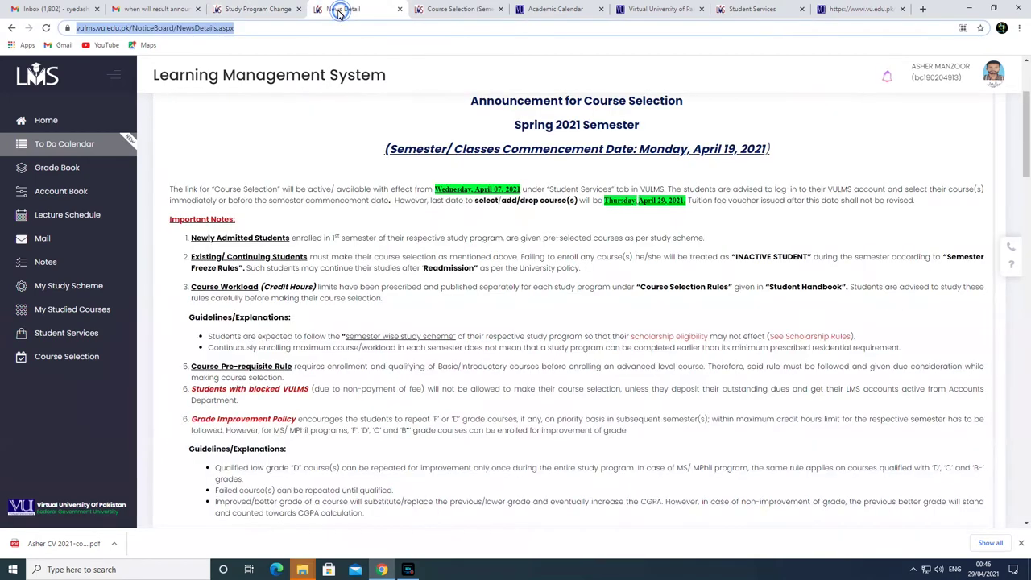
left_click(143, 9)
left_click(295, 9)
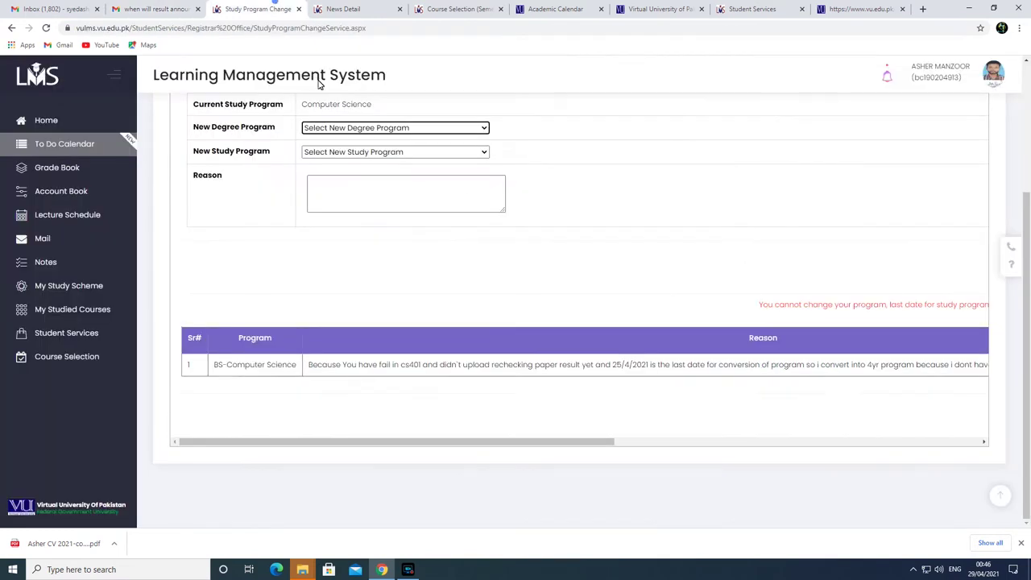
left_click_drag(543, 441, 807, 446)
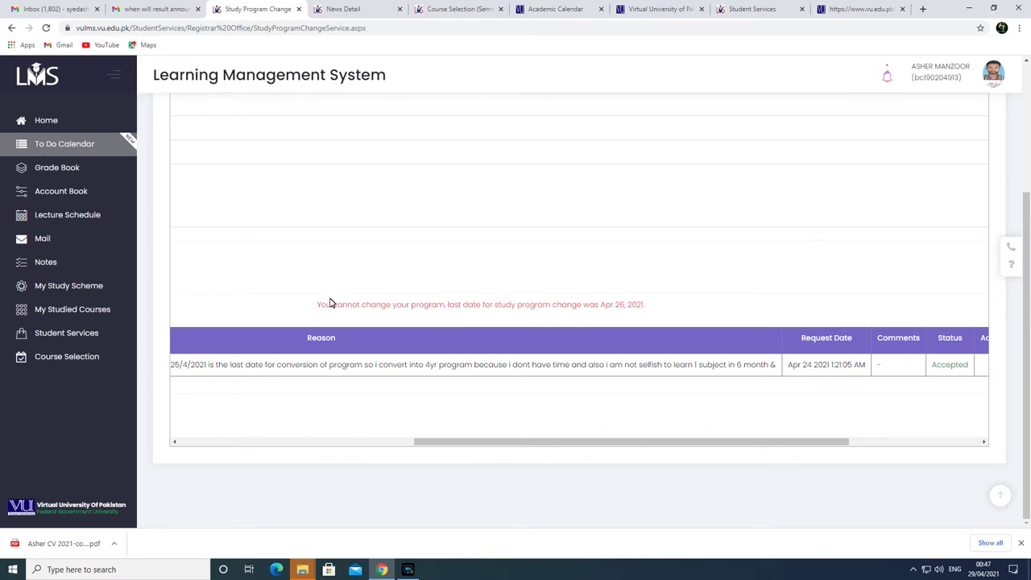
left_click_drag(315, 303, 647, 311)
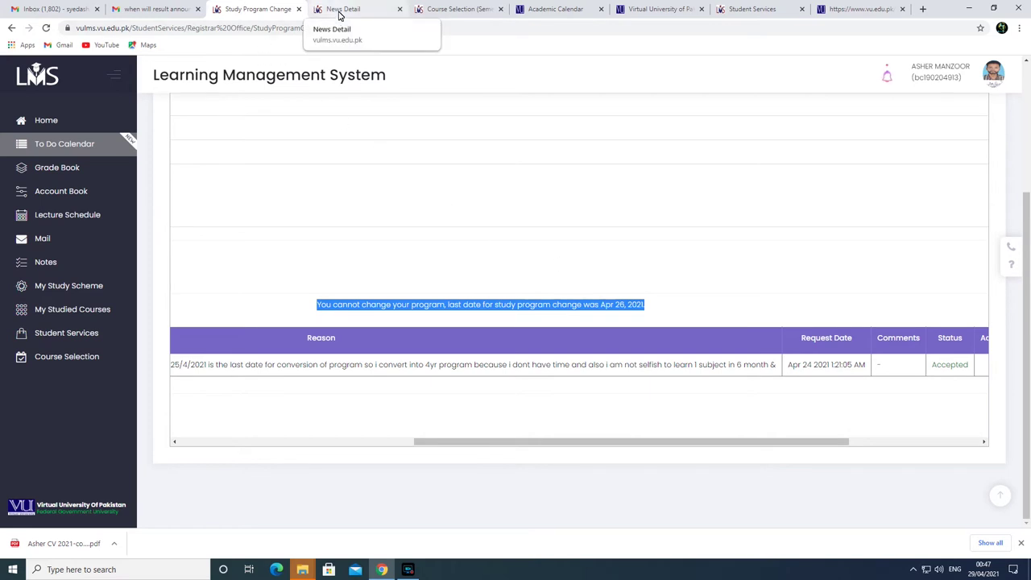
Compare the request message in the emailed screenshot with the request's status on the Study Program Change page
key("ctrl+shift+Tab")
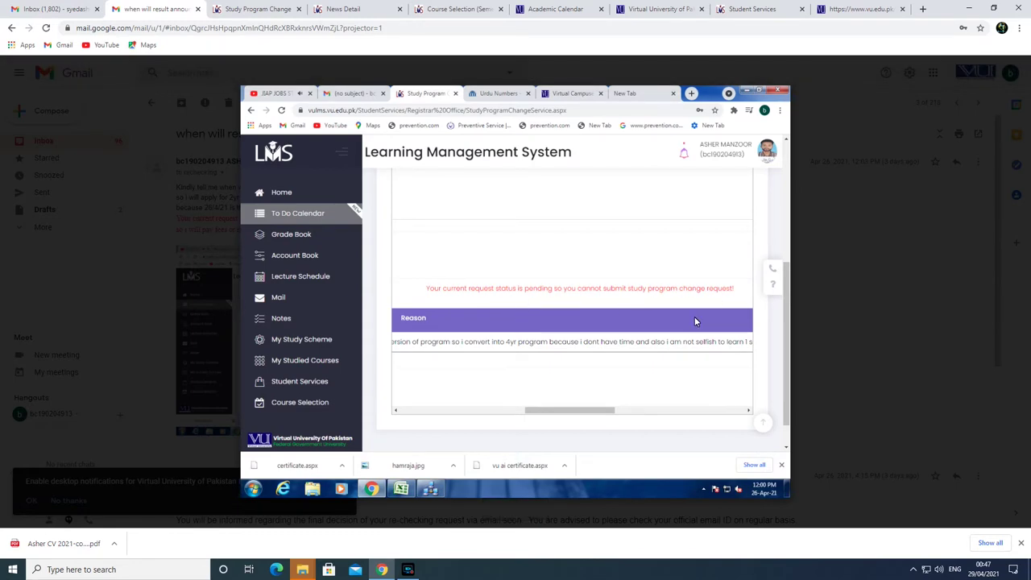
left_click(354, 8)
left_click(257, 9)
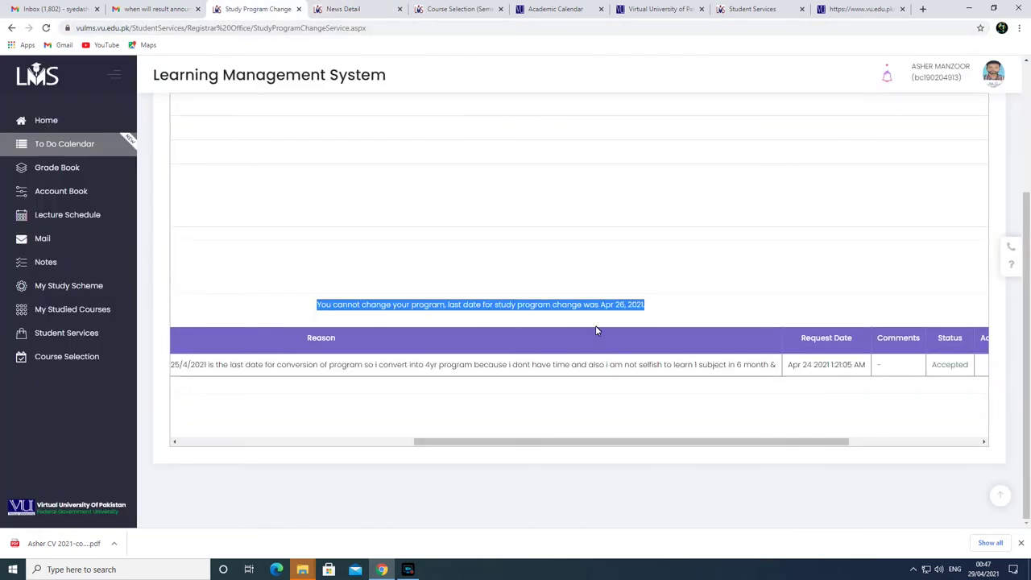
left_click_drag(646, 441, 759, 445)
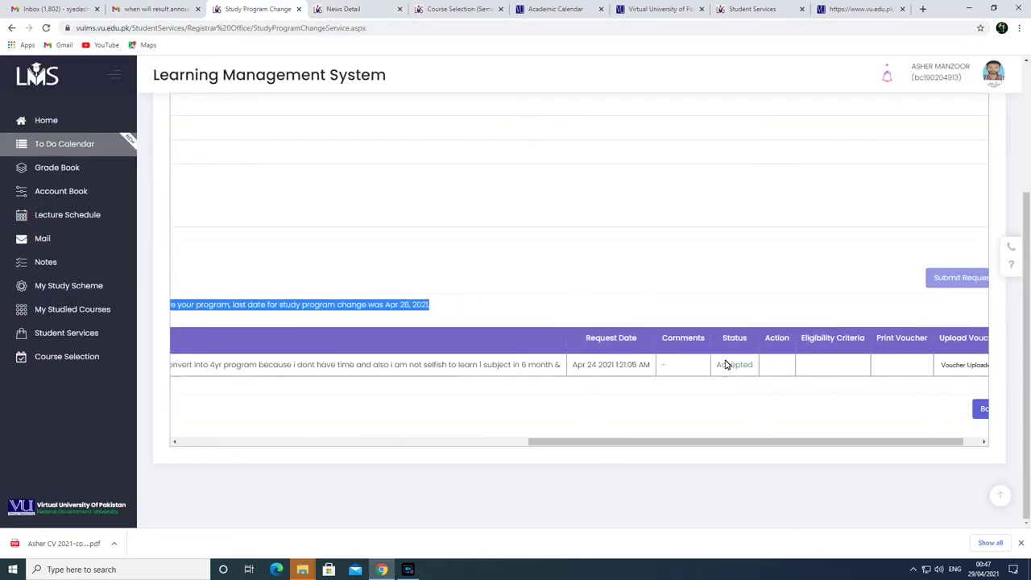
left_click(161, 9)
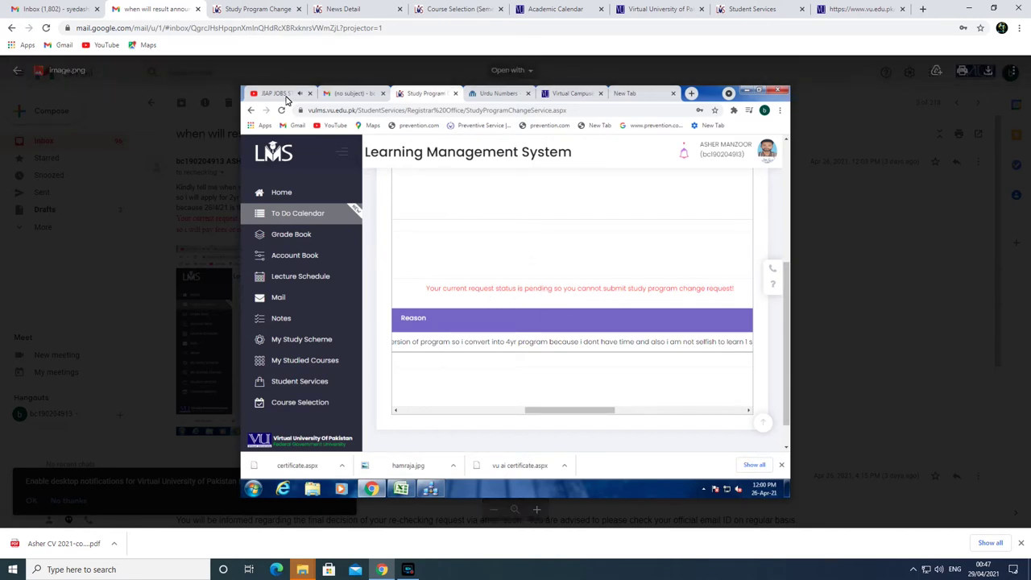
left_click(246, 9)
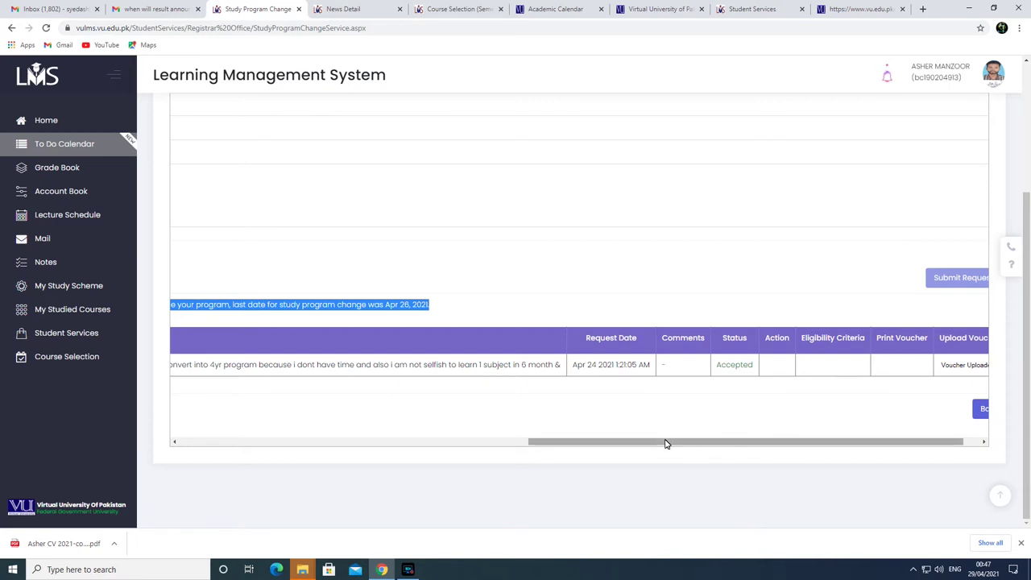
Examine the earlier request's voucher columns and highlight its status on the Study Program Change page
left_click_drag(665, 442, 693, 443)
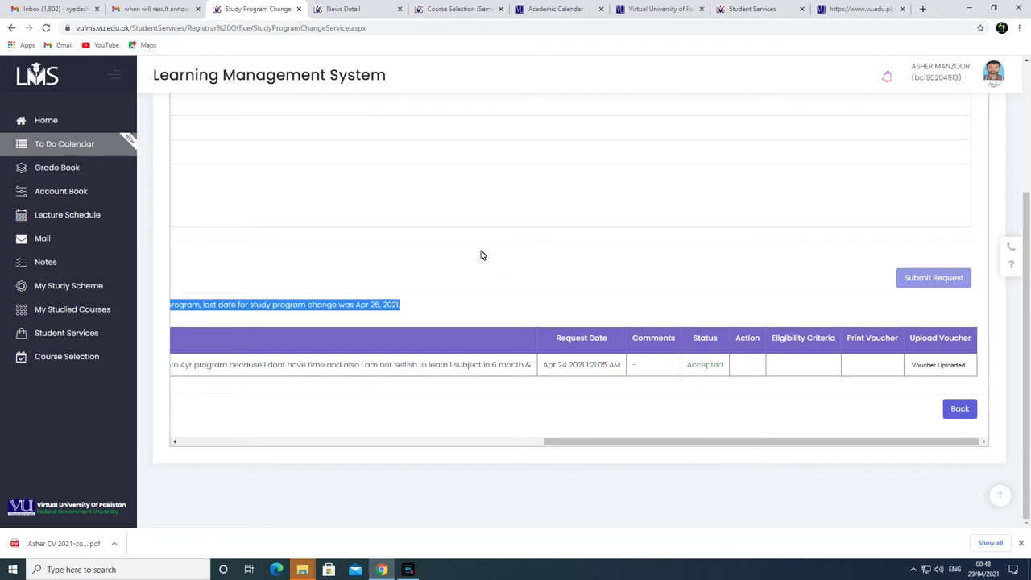
scroll(621, 449, "down", 2)
left_click_drag(672, 450, 713, 421)
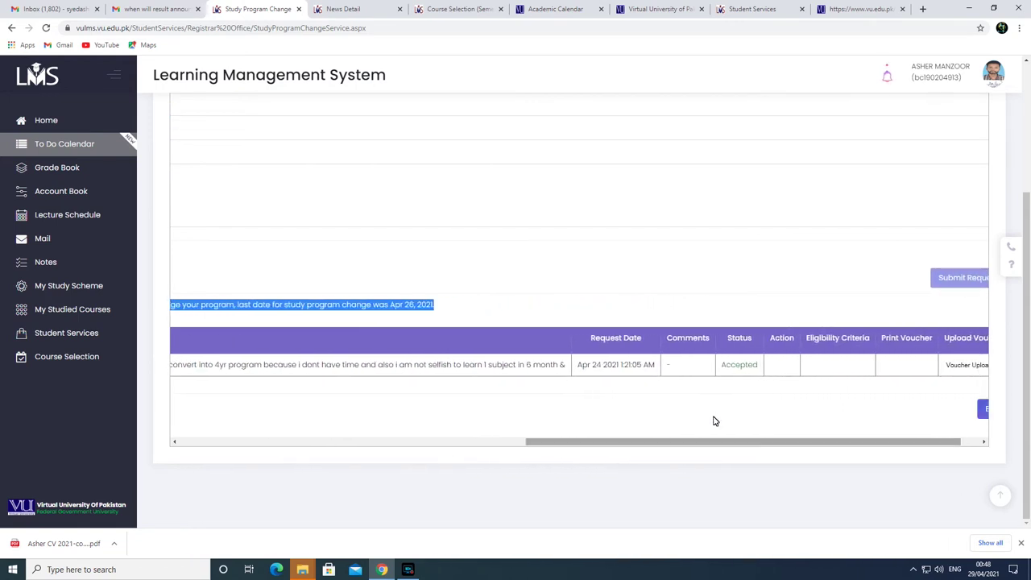
left_click(730, 368)
left_click_drag(730, 368, 758, 369)
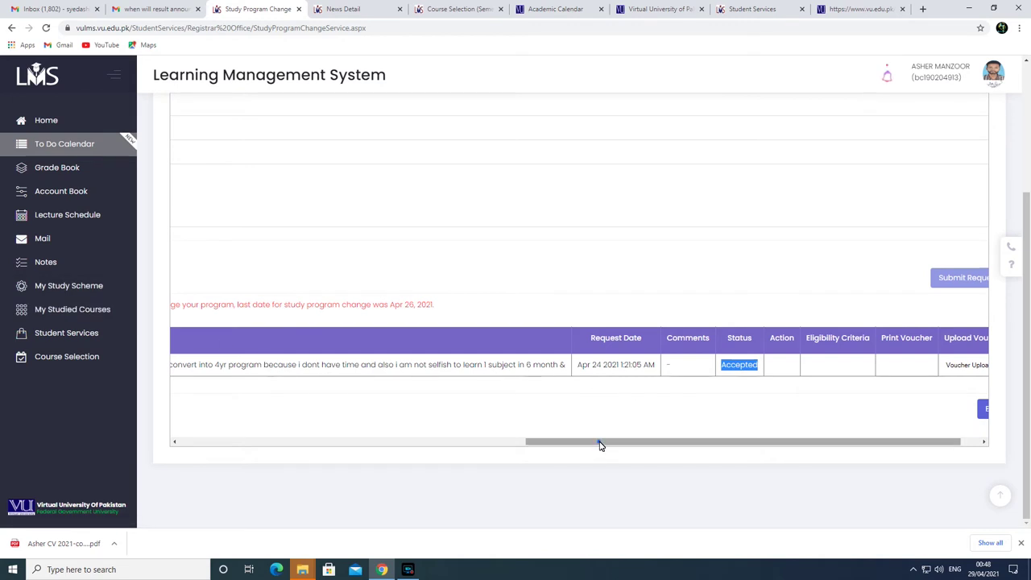
left_click_drag(598, 441, 617, 442)
left_click(694, 388)
left_click_drag(686, 365, 723, 368)
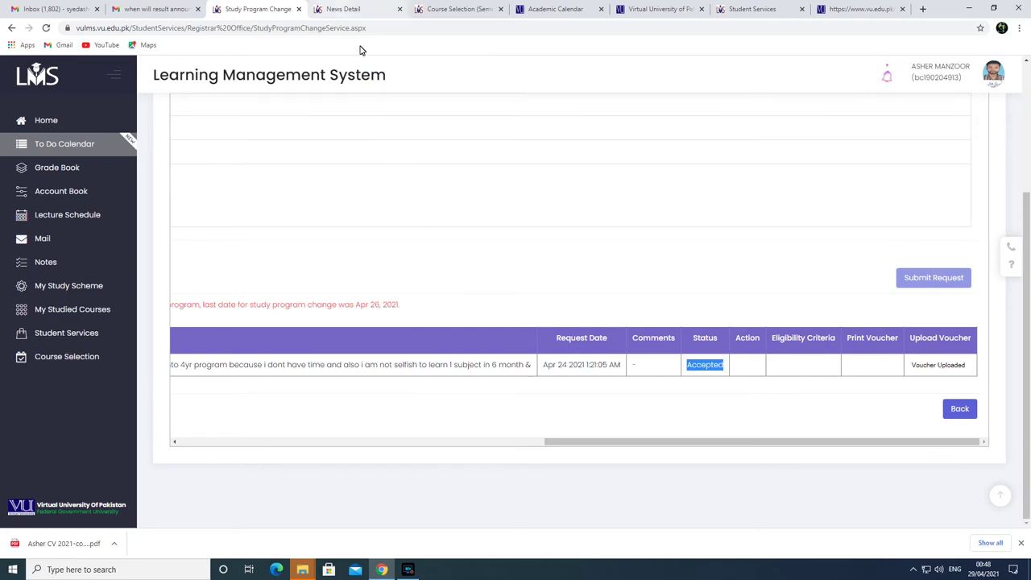
Review the failure and new courses on the Course Selection page, highlighting the CS401 failure course
left_click(347, 7)
left_click(411, 7)
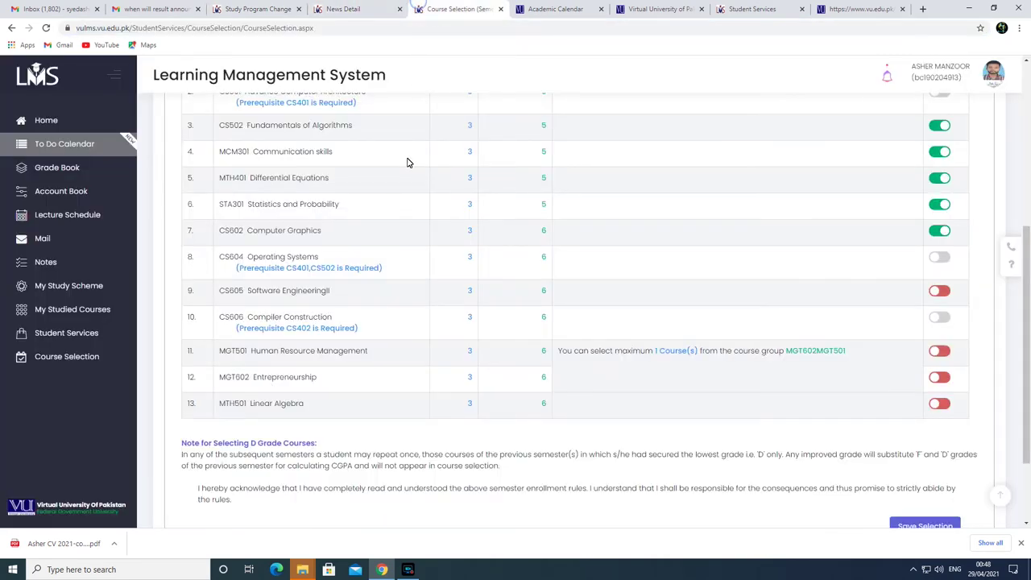
scroll(409, 161, "up", 2)
scroll(407, 160, "up", 2)
scroll(414, 161, "down", 2)
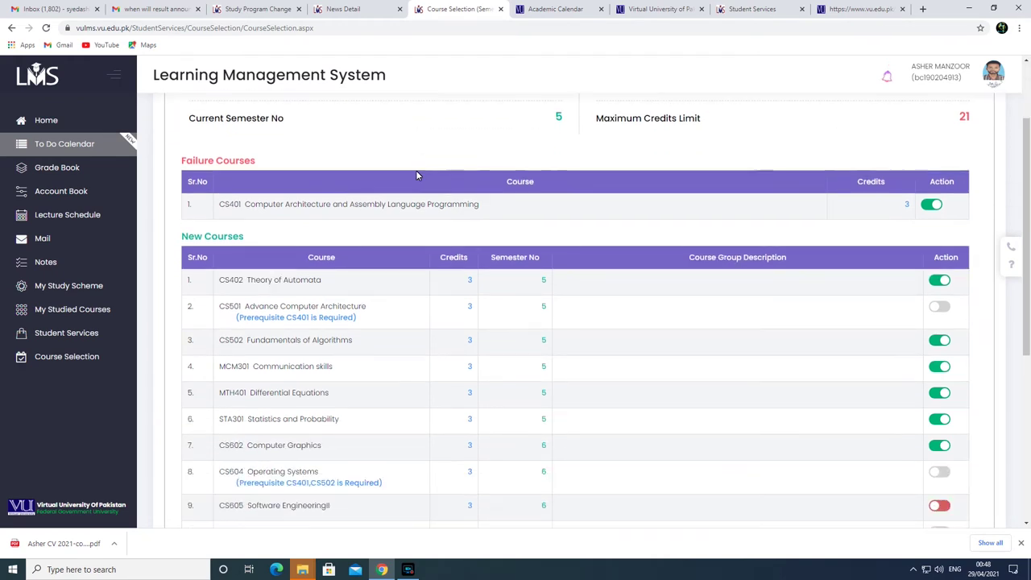
scroll(441, 247, "down", 3)
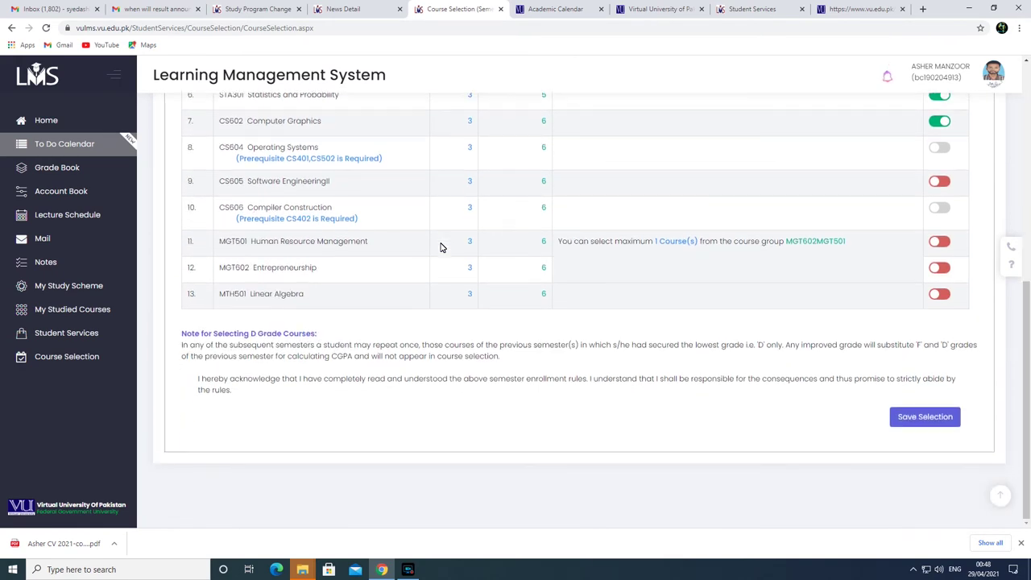
scroll(441, 247, "up", 3)
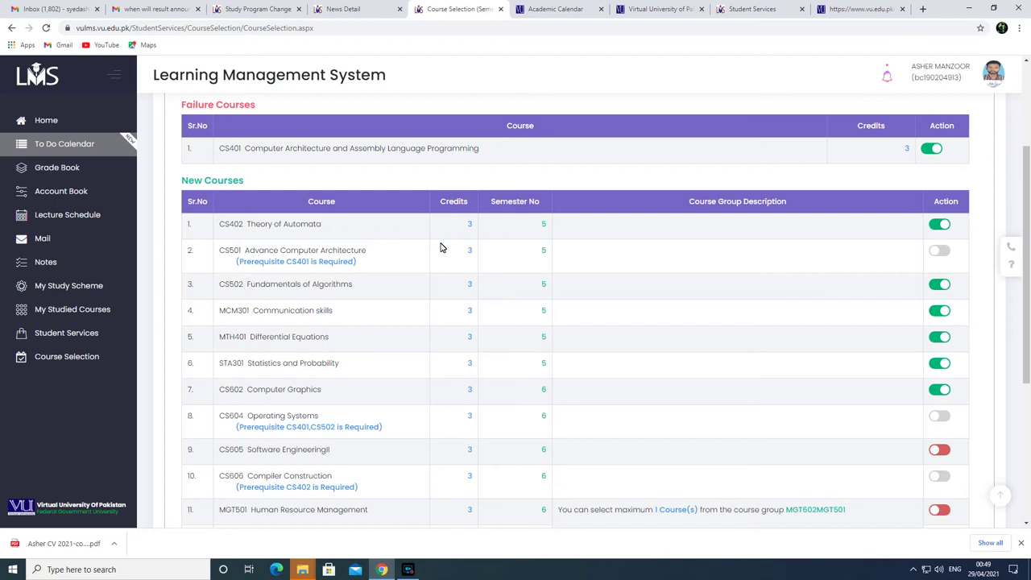
left_click_drag(226, 150, 488, 152)
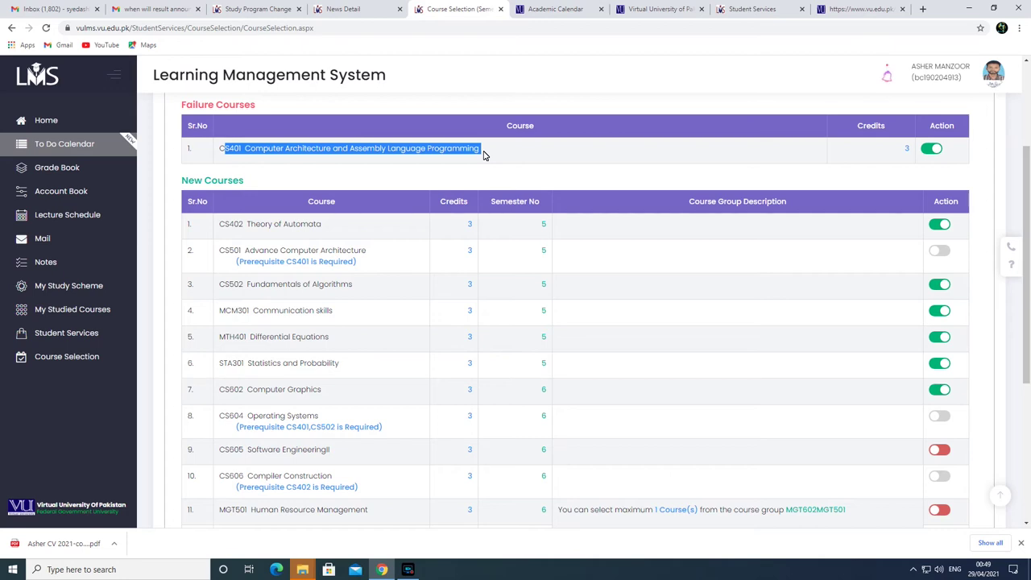
scroll(484, 193, "down", 2)
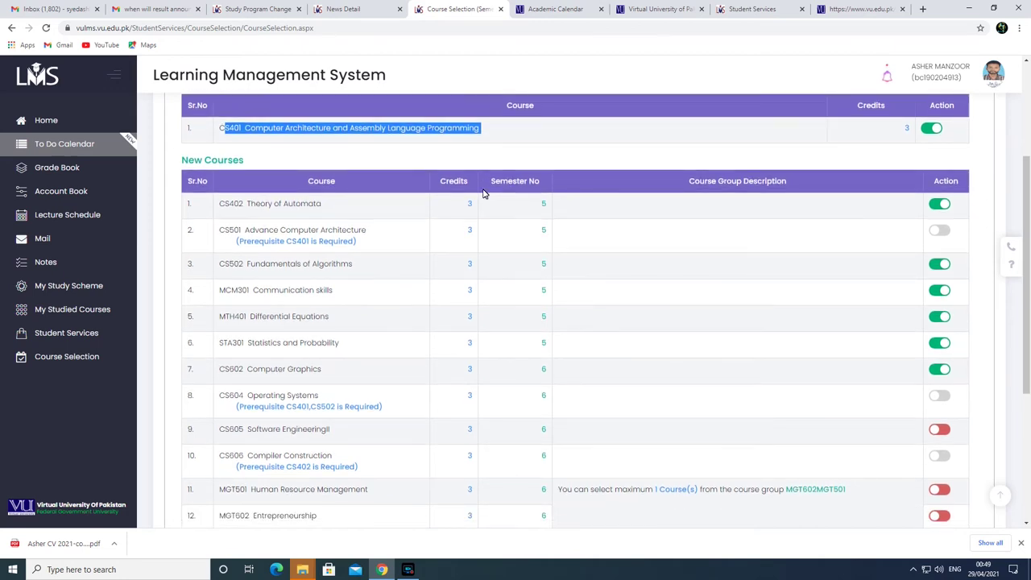
scroll(483, 193, "up", 4)
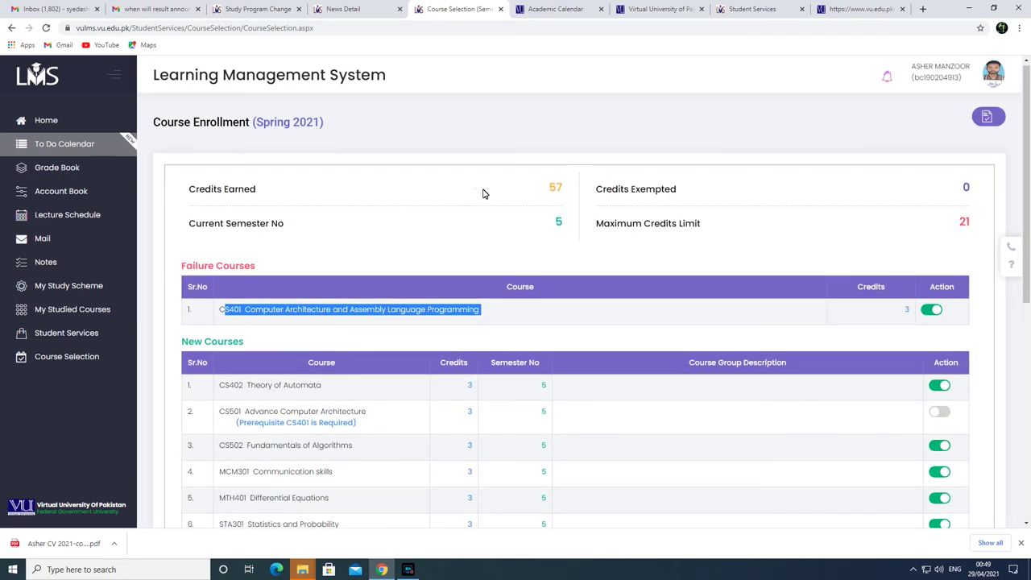
Leave the emailed screenshot for the Gmail inbox to view the program change emails, and look at the Student Services page
left_click(121, 8)
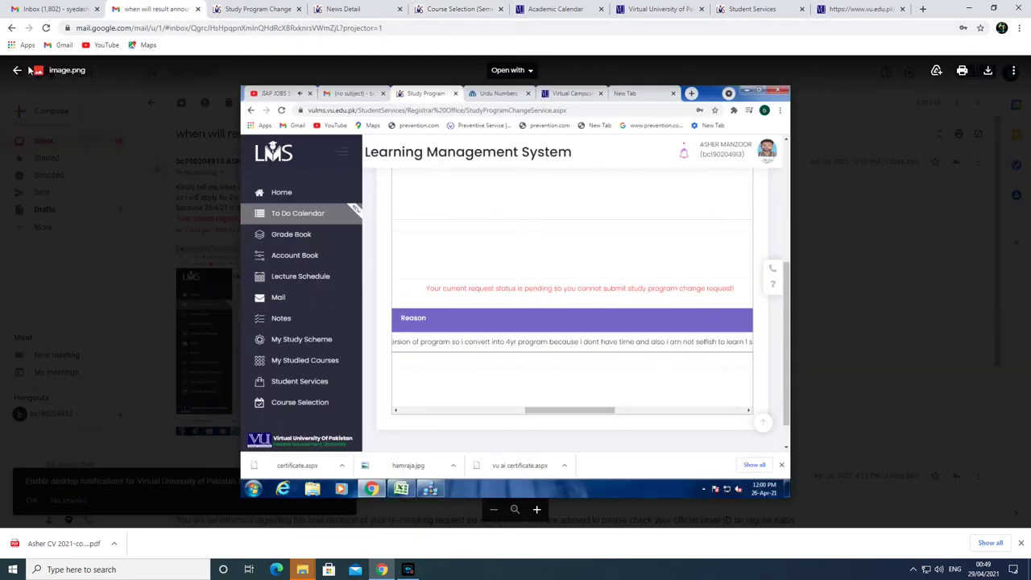
left_click(143, 110)
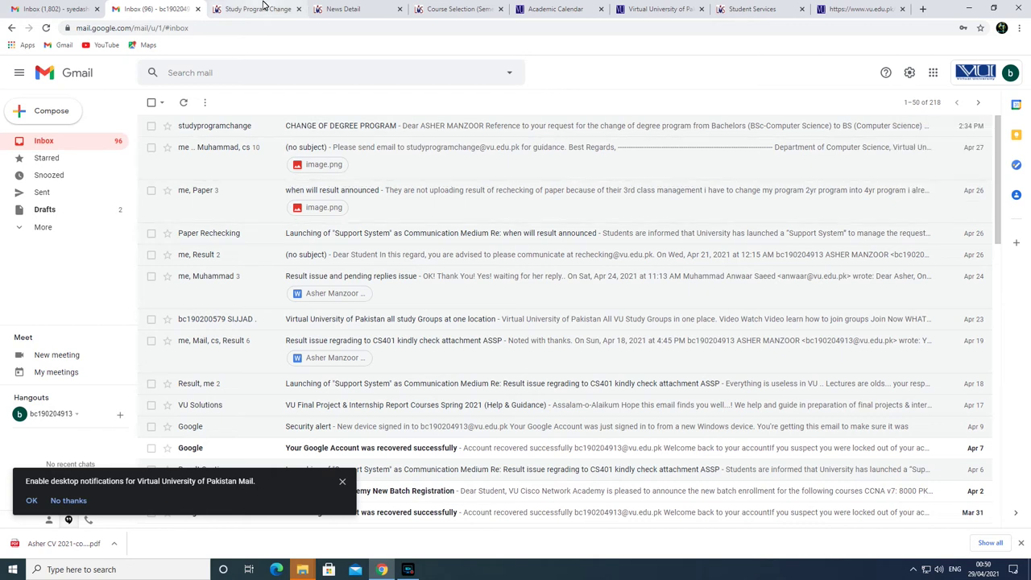
left_click(554, 9)
left_click(636, 8)
left_click(739, 8)
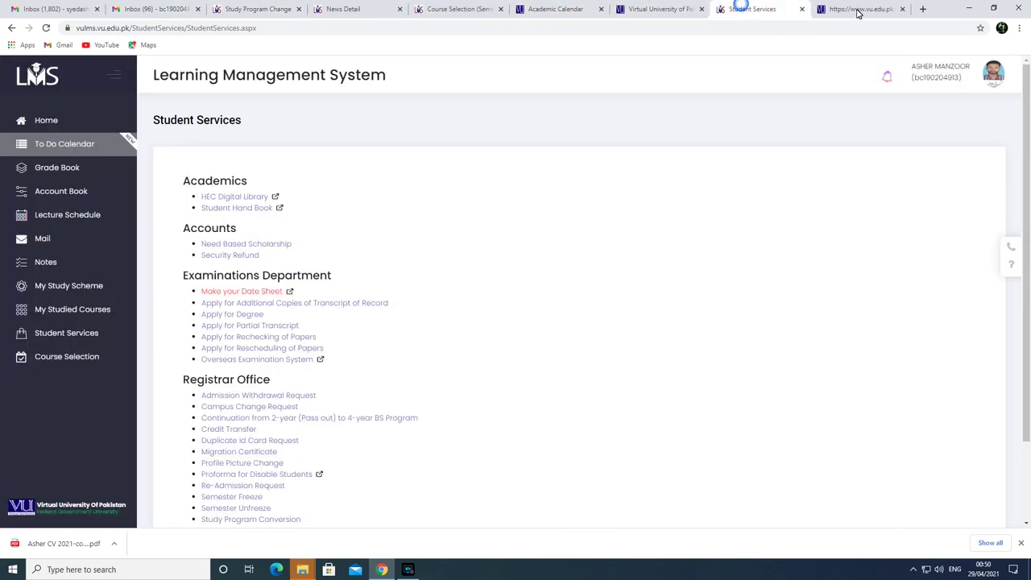
View the VU Support System's home page departments and the list of submitted tickets in My Tickets
left_click(858, 8)
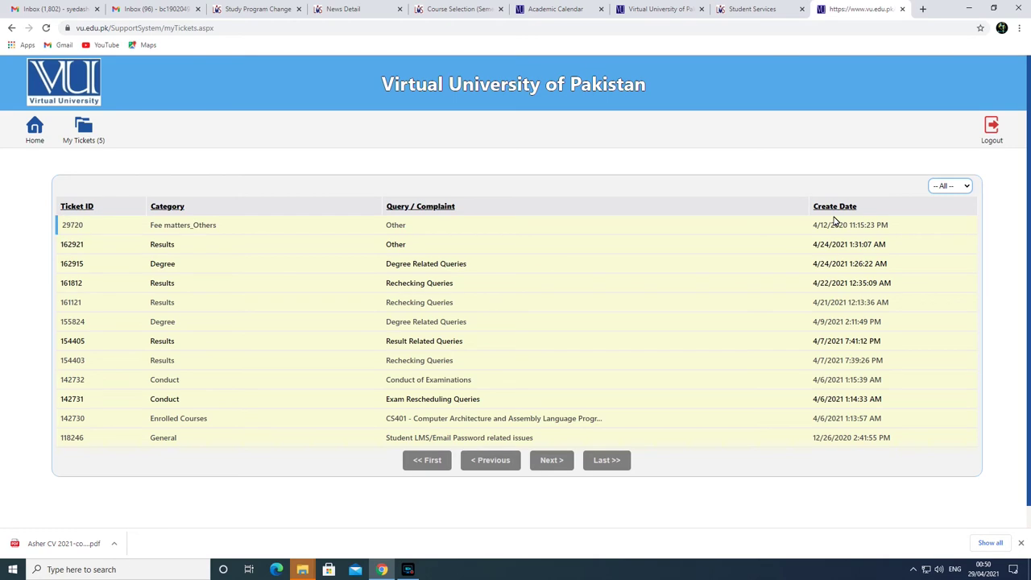
left_click(534, 264)
scroll(438, 318, "down", 2)
scroll(437, 317, "up", 2)
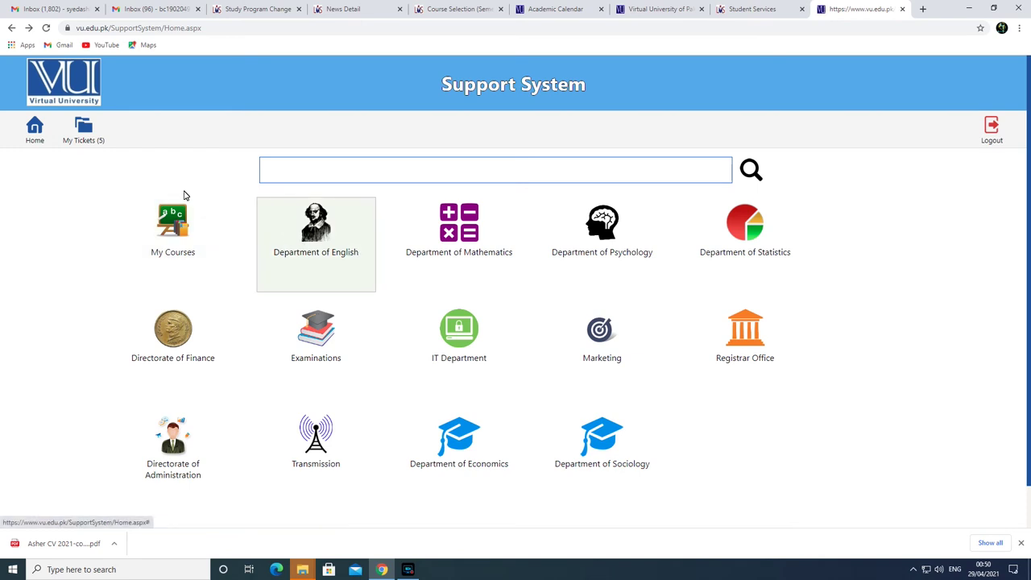
left_click(84, 135)
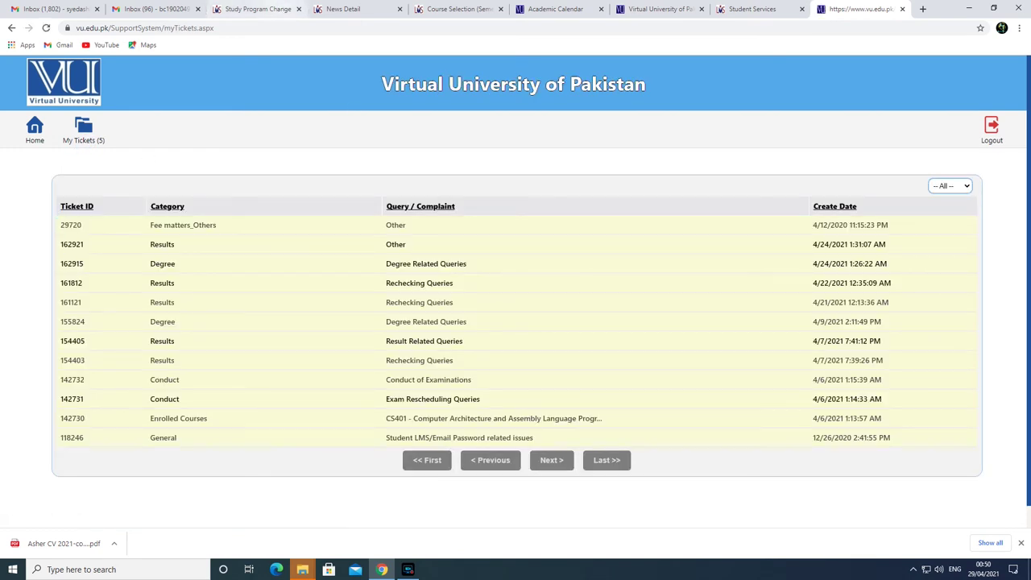
Return to the Study Program Change page and look over the application form and the earlier request's program and reason
left_click(250, 8)
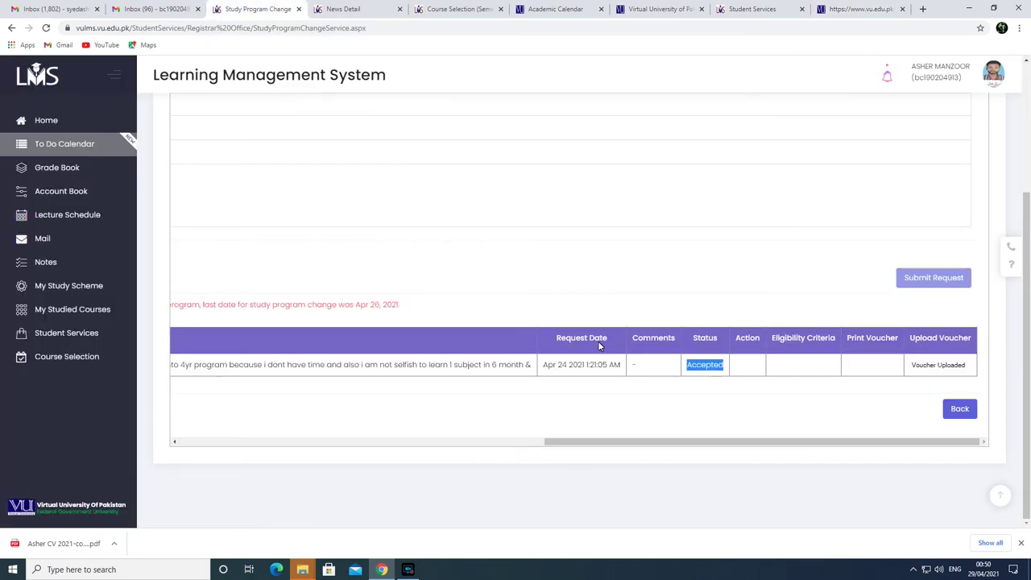
left_click_drag(685, 445, 269, 459)
scroll(471, 280, "up", 3)
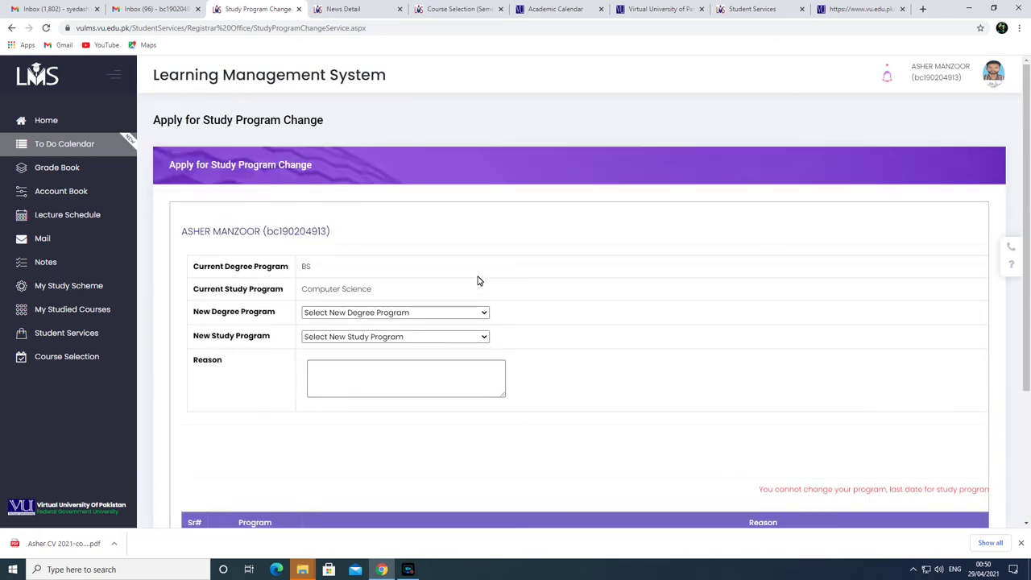
scroll(546, 467, "down", 3)
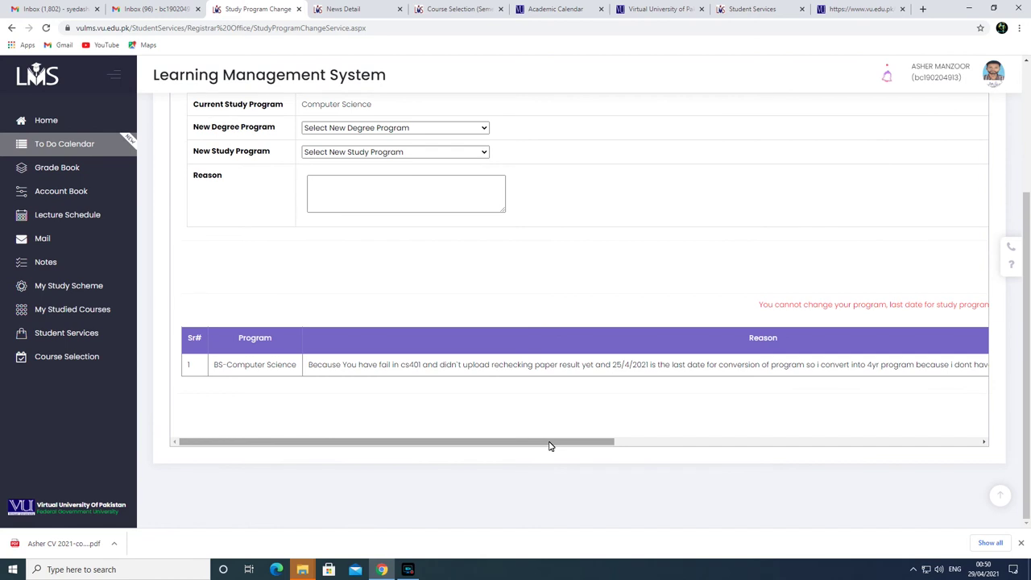
Examine the request date, status and voucher columns of the earlier program change request, and return to the beginning of the application form
left_click_drag(550, 446, 962, 446)
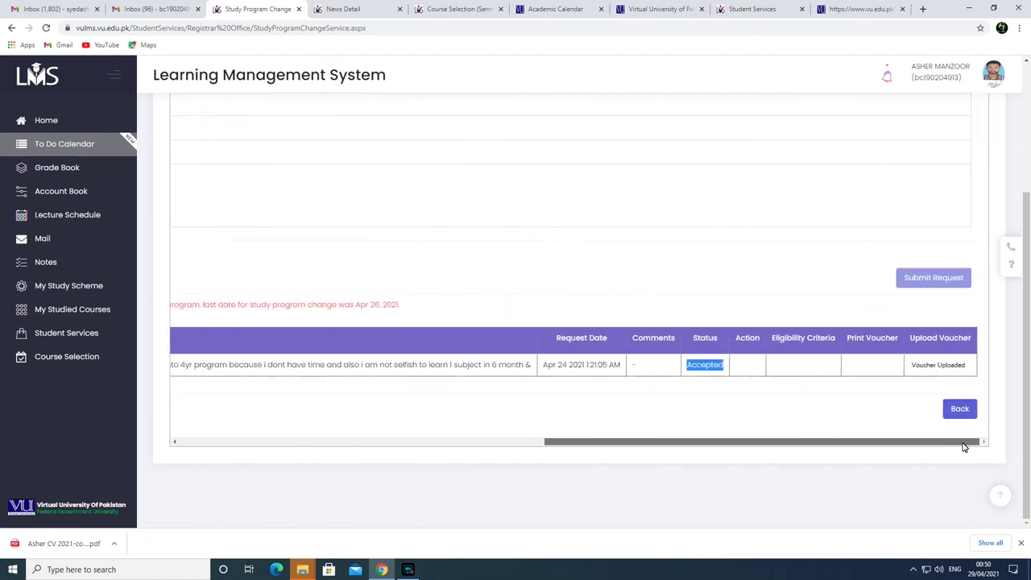
scroll(894, 466, "left", 1)
scroll(951, 470, "right", 1)
scroll(725, 467, "left", 4)
scroll(498, 465, "left", 2)
scroll(435, 403, "up", 3)
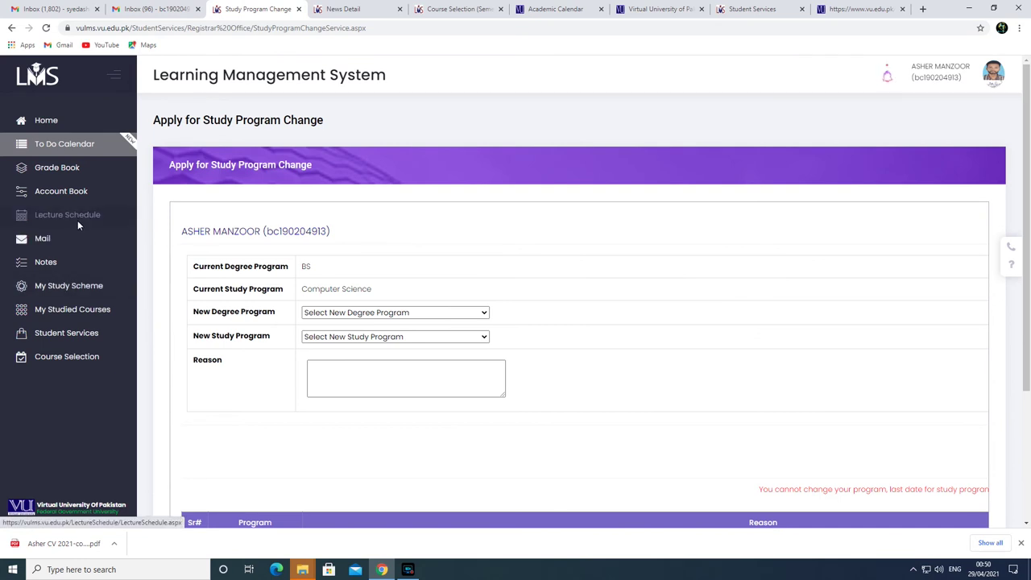
Open the Apply for Rechecking of Papers page from Student Services and view the submitted rechecking request
left_click(74, 330)
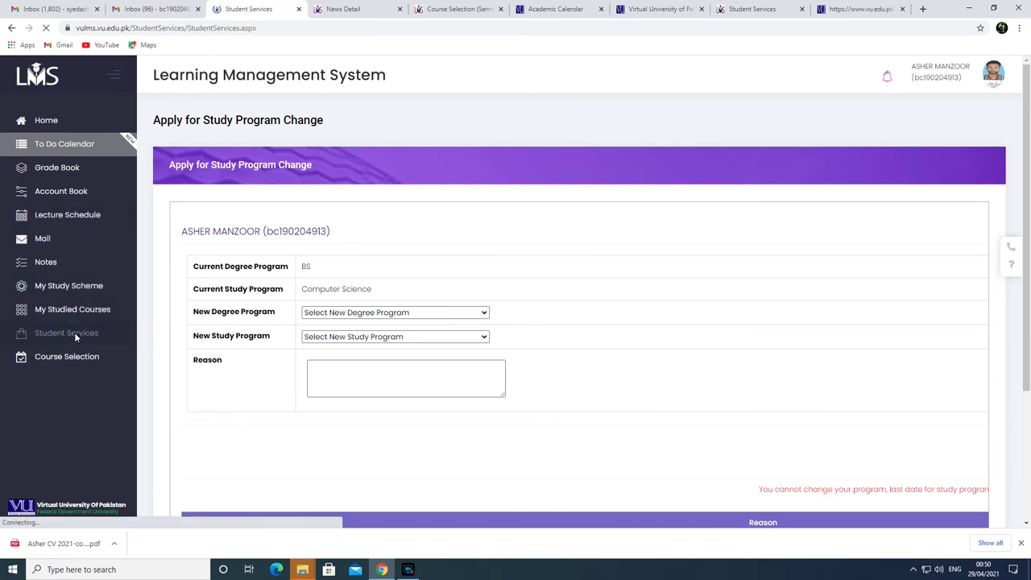
scroll(253, 348, "down", 2)
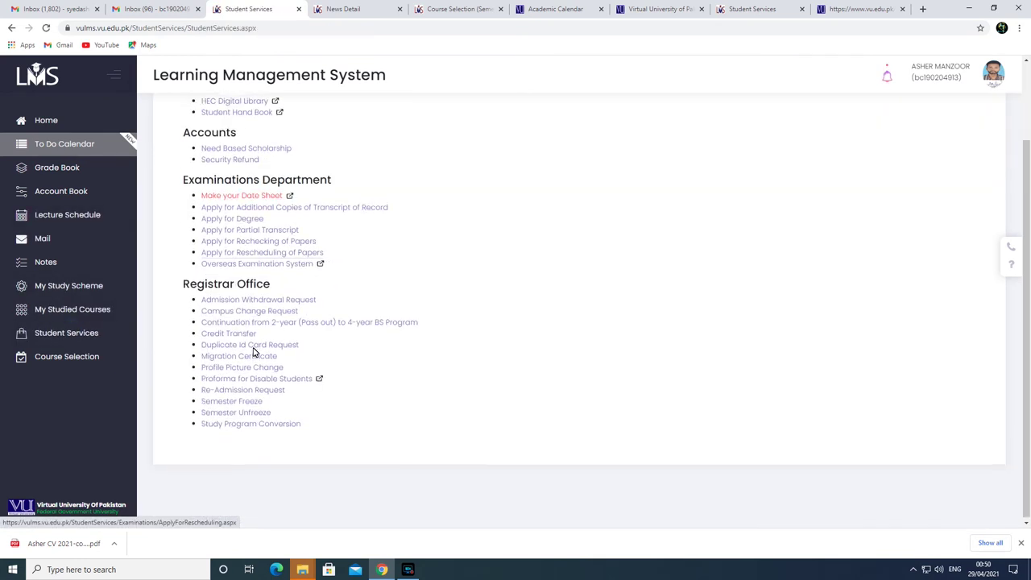
scroll(253, 343, "up", 2)
left_click(263, 339)
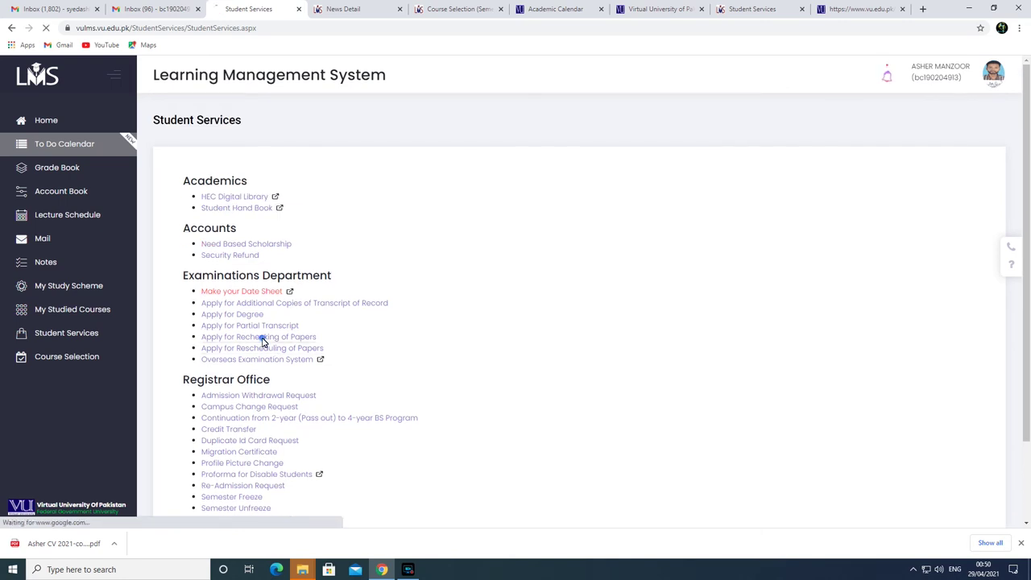
scroll(521, 398, "down", 3)
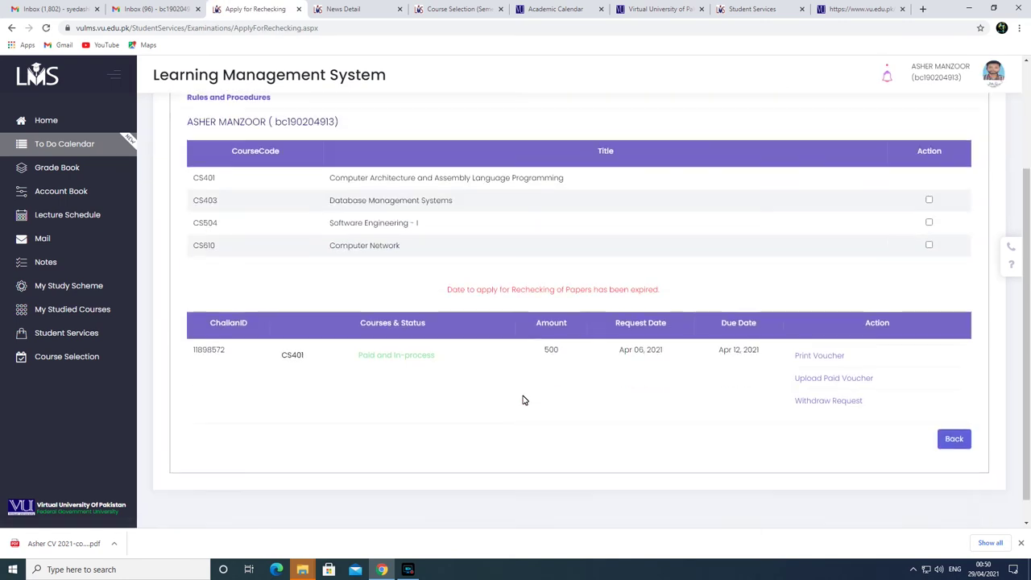
Highlight the CS401 rechecking request's status and the notice about the date to apply for rechecking
left_click_drag(360, 330, 450, 343)
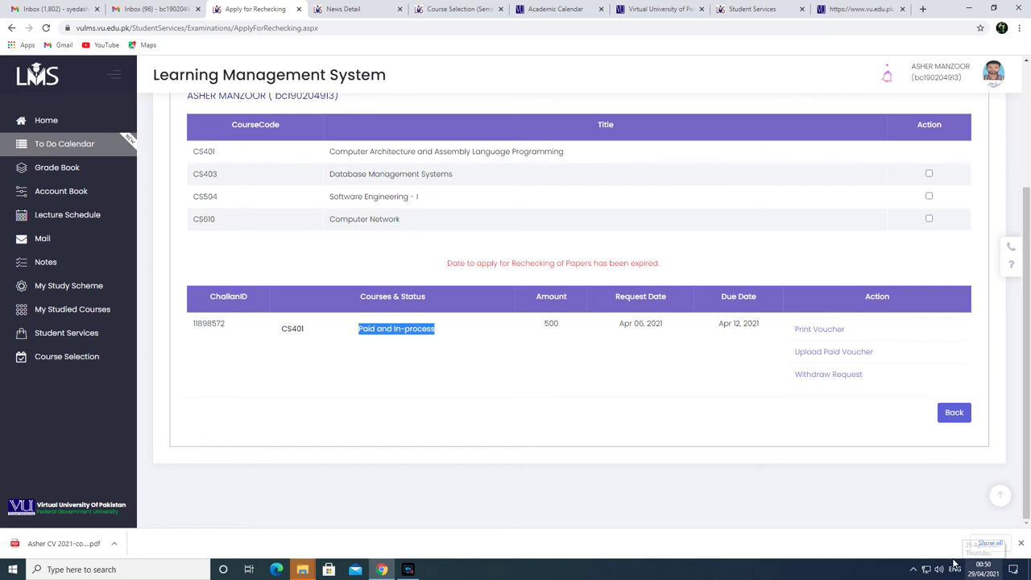
left_click(483, 431)
scroll(432, 460, "up", 2)
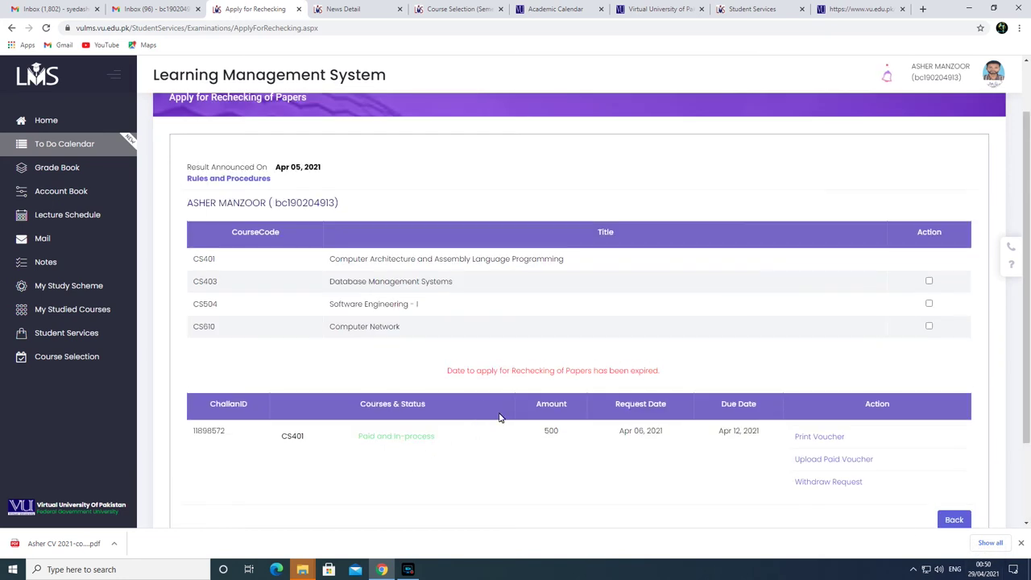
mouse_move(465, 372)
left_mouse_down()
mouse_move(651, 376)
mouse_move(704, 438)
left_mouse_up()
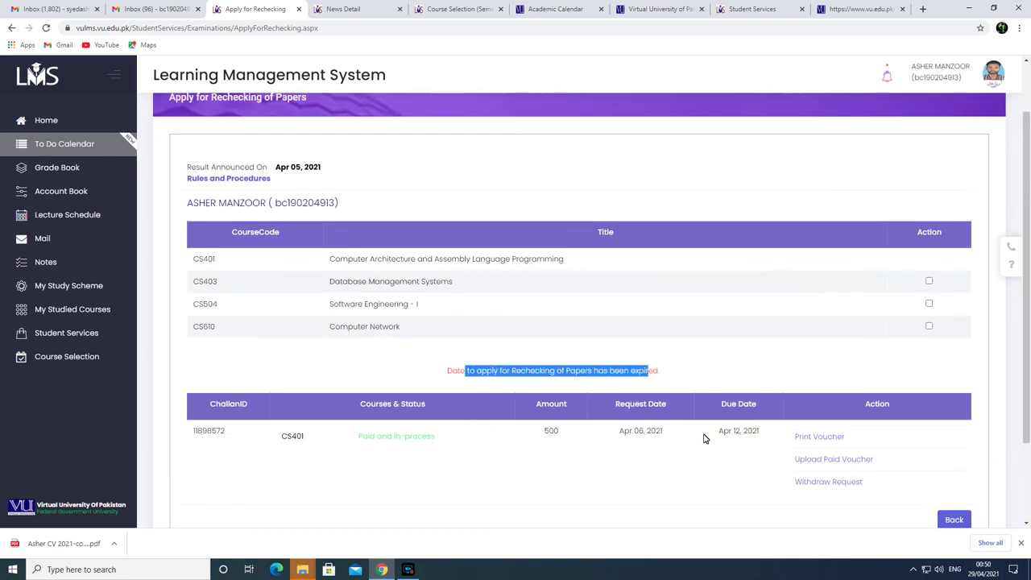
Read the CHANGE OF DEGREE PROGRAM email in the Gmail account and return to the inbox
left_click(175, 10)
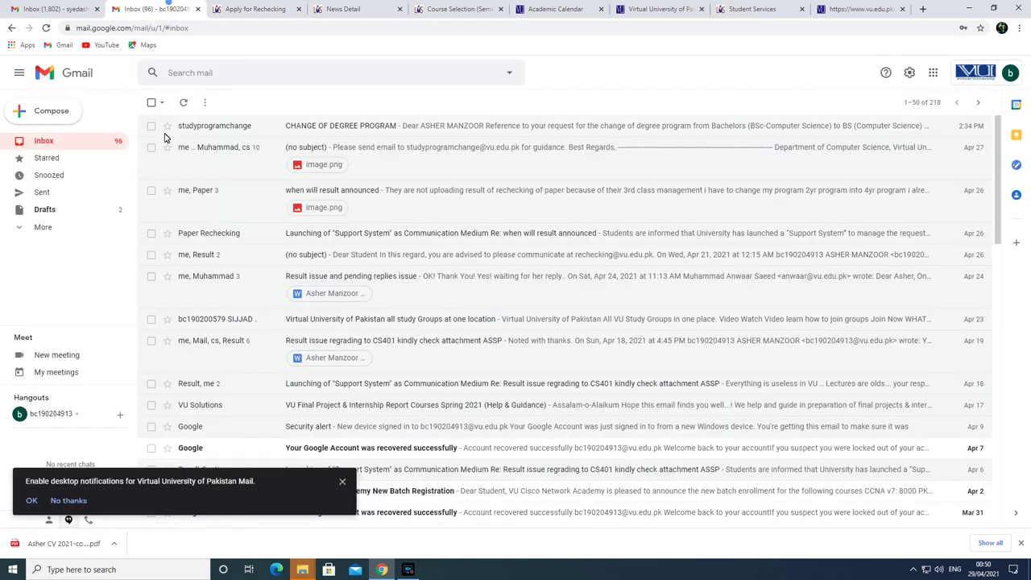
left_click(335, 126)
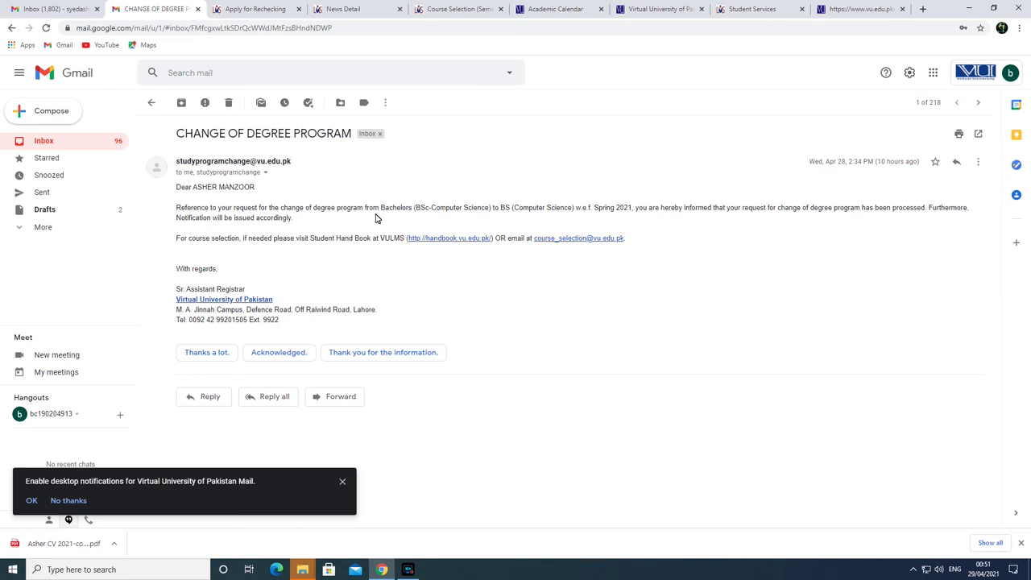
left_click(46, 141)
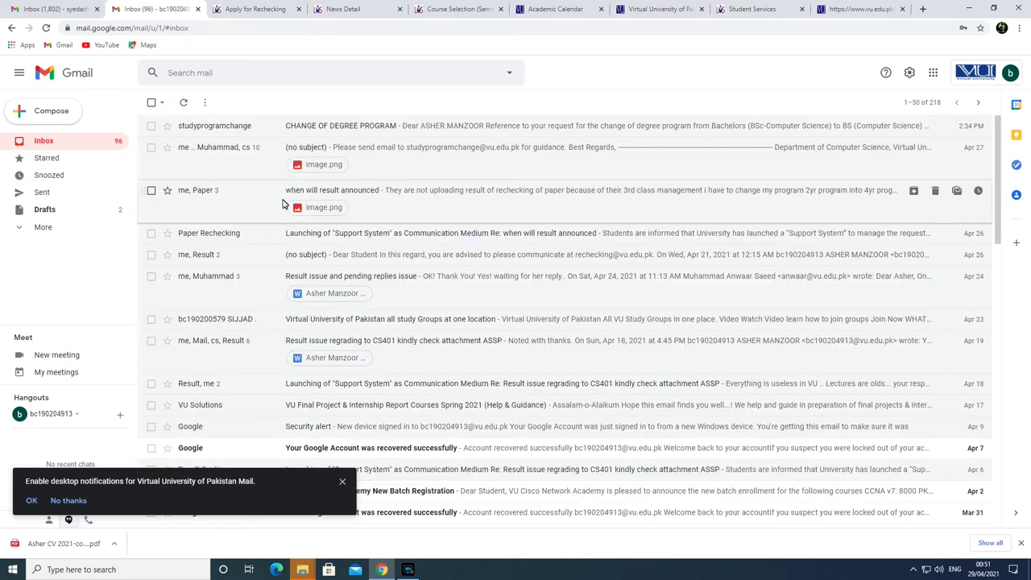
left_click(217, 152)
left_click(80, 145)
Open the "when will result announced" email thread, expand its first message and highlight the Paper Rechecking reply's main sentence
left_click(386, 195)
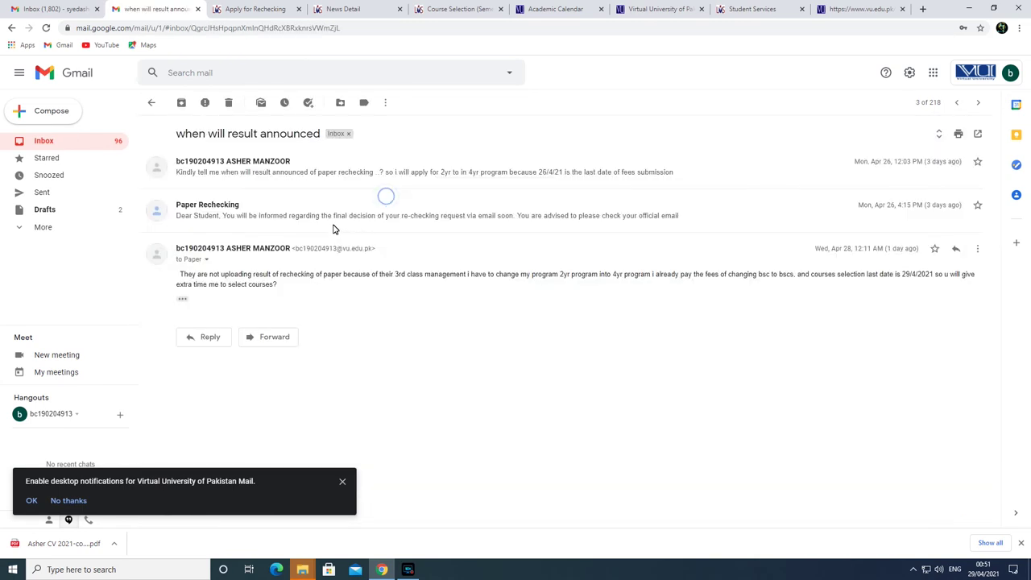
left_click(338, 174)
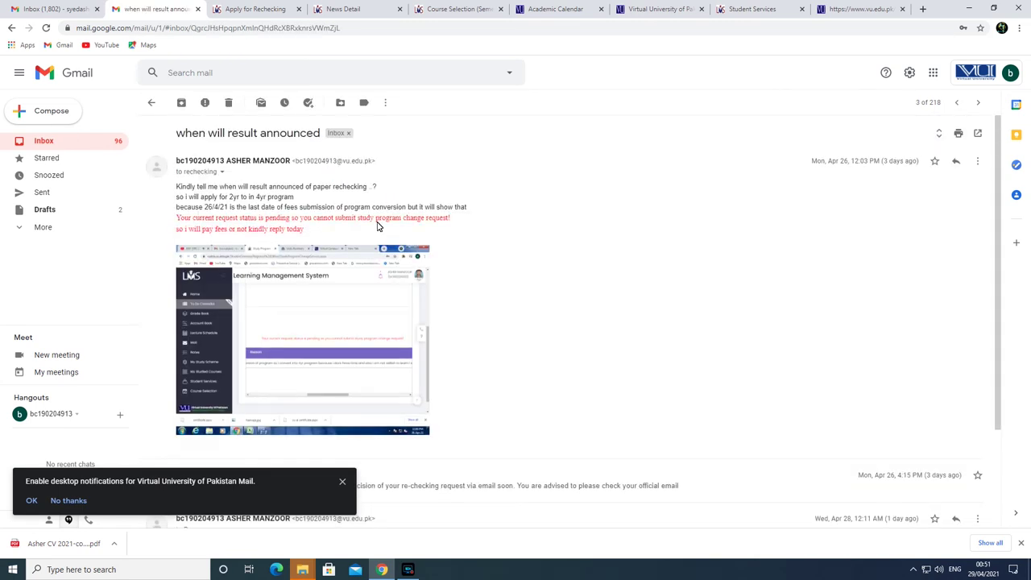
scroll(377, 226, "down", 2)
left_click(300, 348)
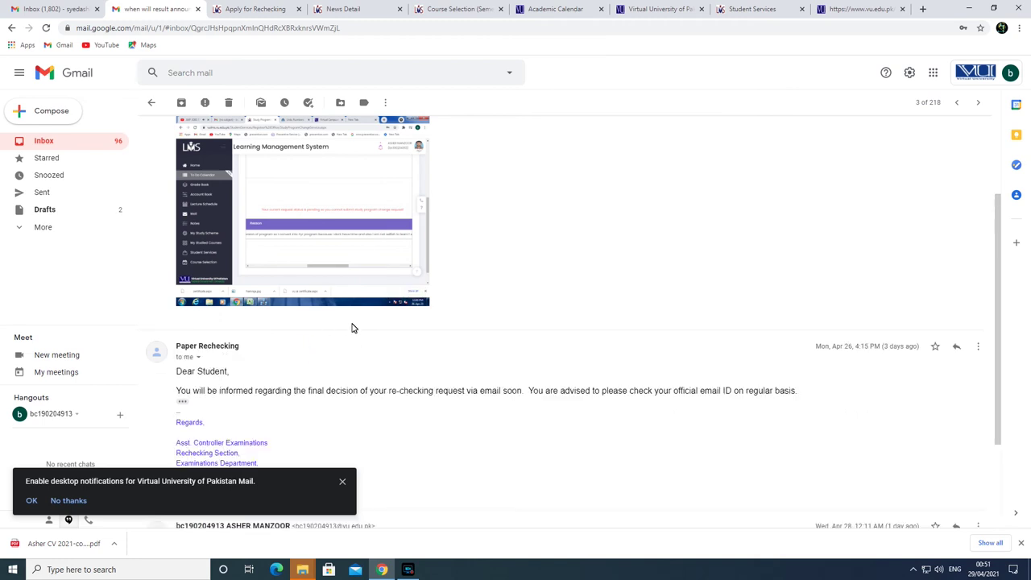
scroll(352, 327, "down", 2)
left_click_drag(177, 254, 799, 262)
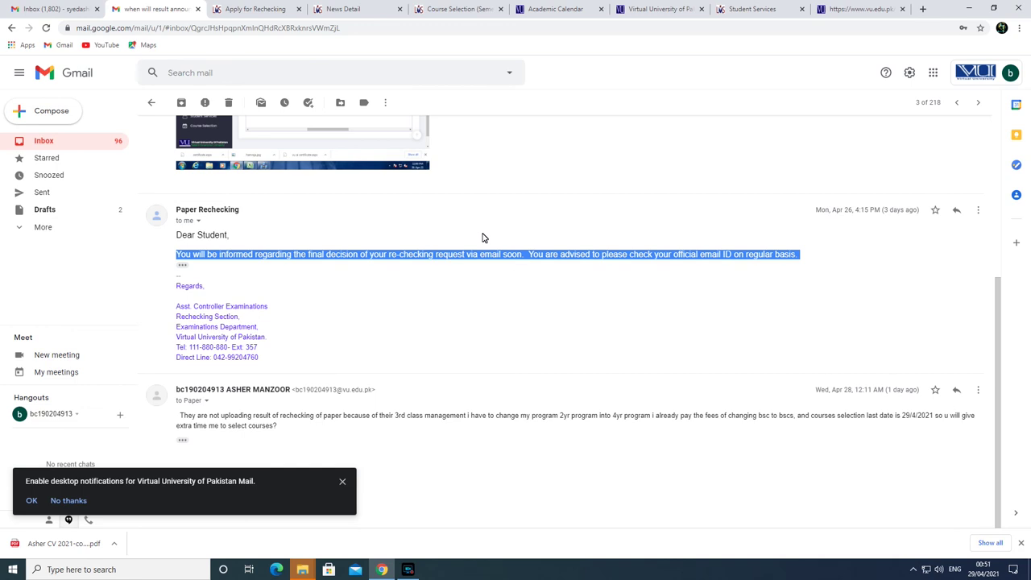
Look over the course selection announcement and the Course Selection list, highlighting MTH401 Differential Equations and STA301 Statistics and Probability
left_click(330, 8)
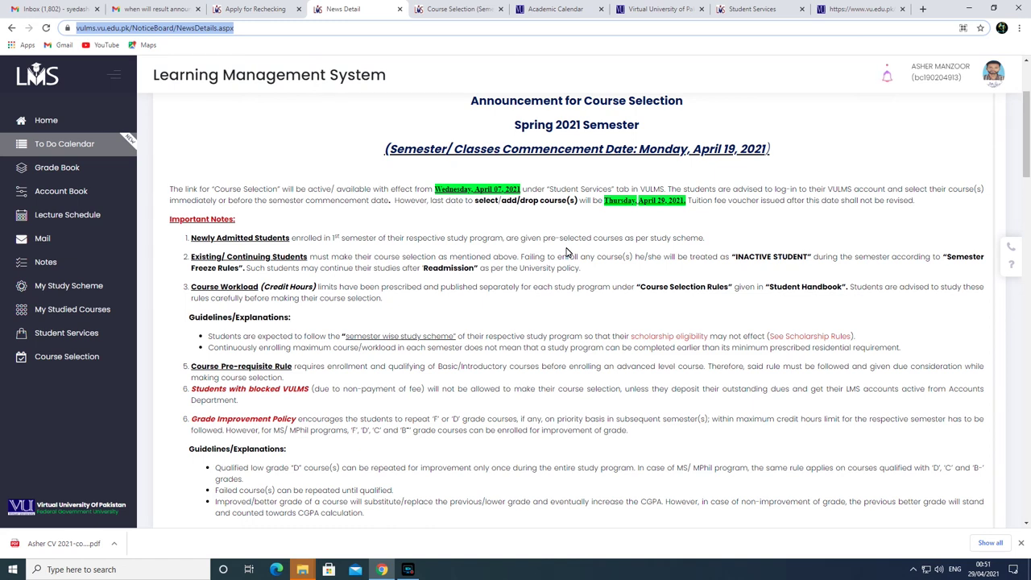
left_click(432, 12)
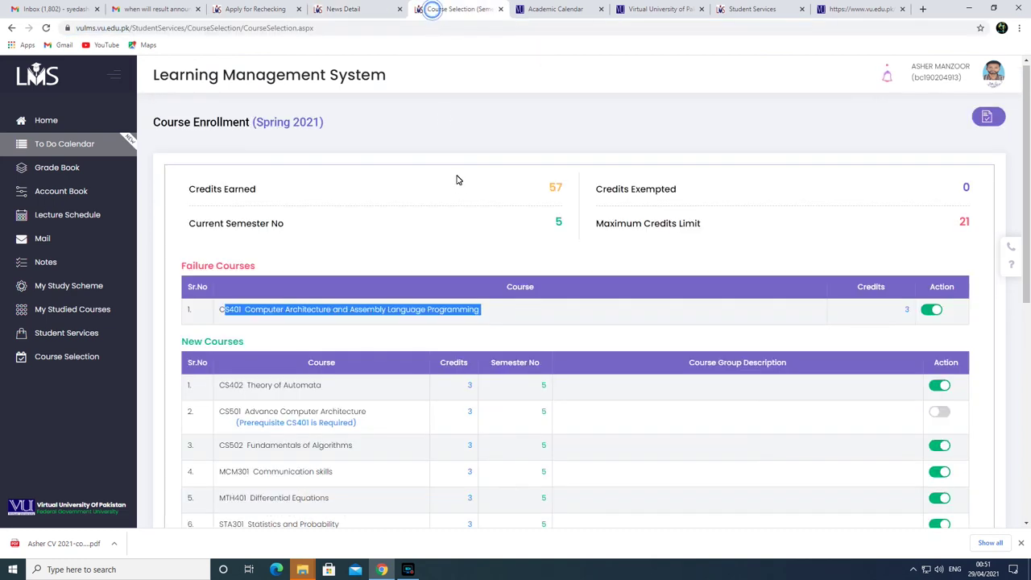
scroll(465, 198, "down", 3)
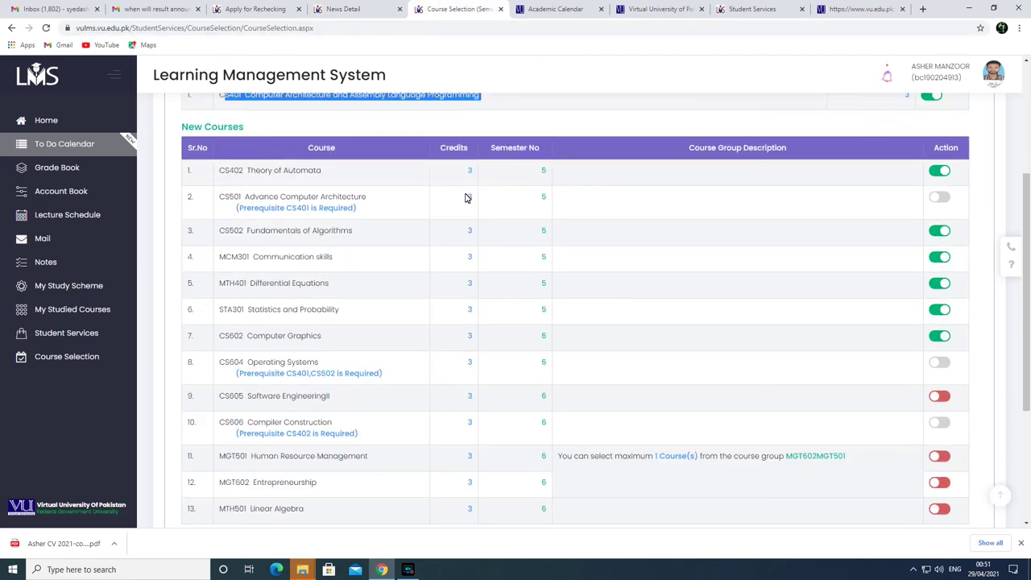
scroll(465, 197, "up", 2)
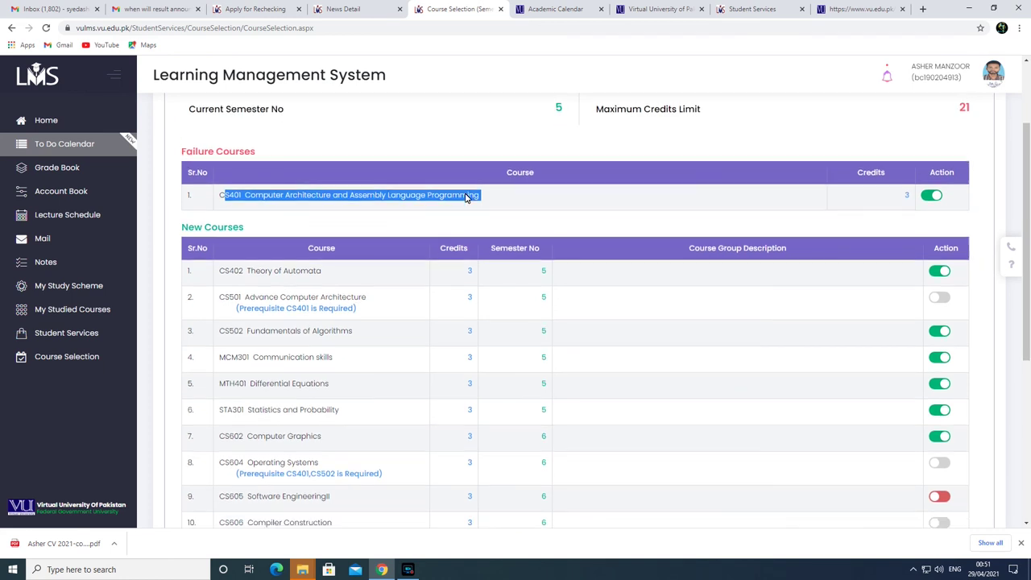
scroll(465, 198, "down", 1)
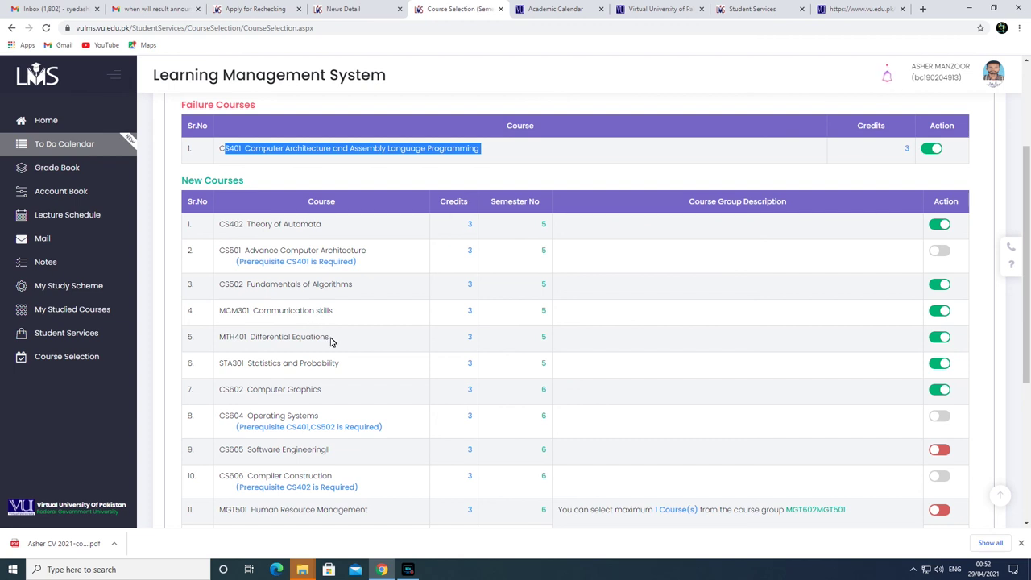
left_click_drag(330, 341, 217, 345)
left_click_drag(340, 364, 222, 376)
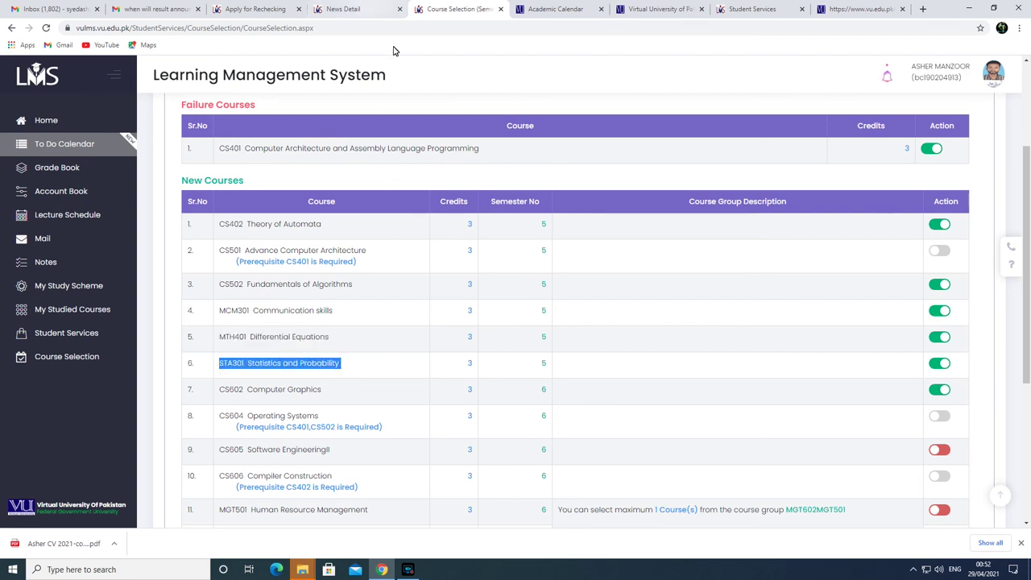
Highlight the last date to select, add or drop courses in the Spring 2021 course selection announcement, and clear the highlight
left_click(364, 10)
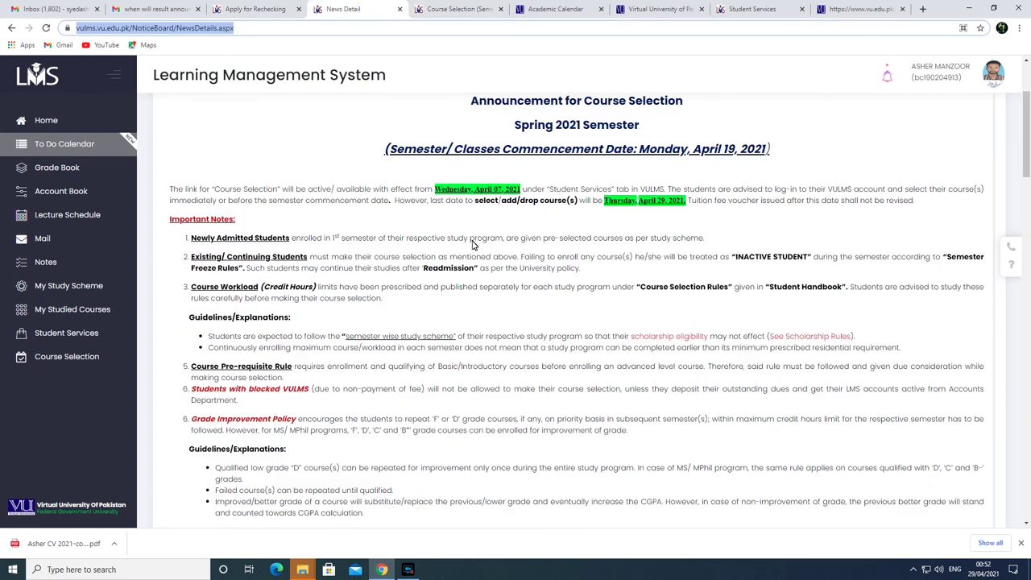
left_click_drag(598, 201, 701, 203)
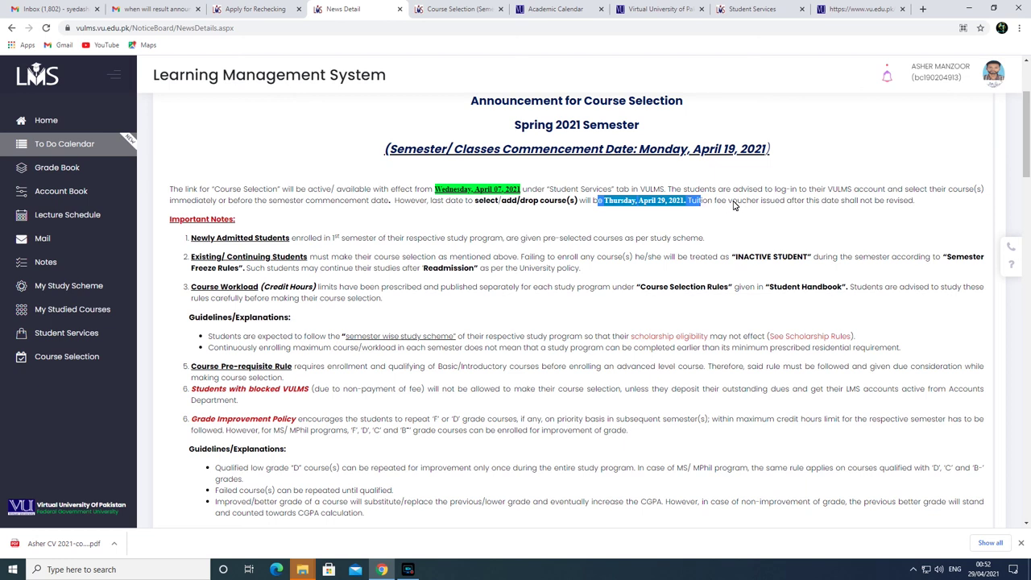
left_click(733, 205)
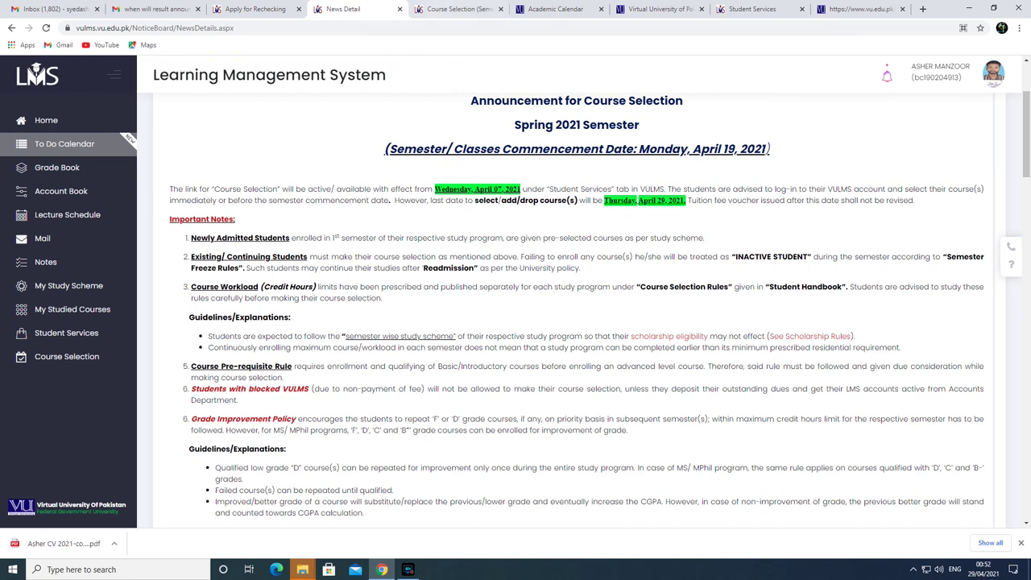
Revisit the Course Selection, rechecking and course selection announcement pages, and show the Windows desktop
left_click(455, 9)
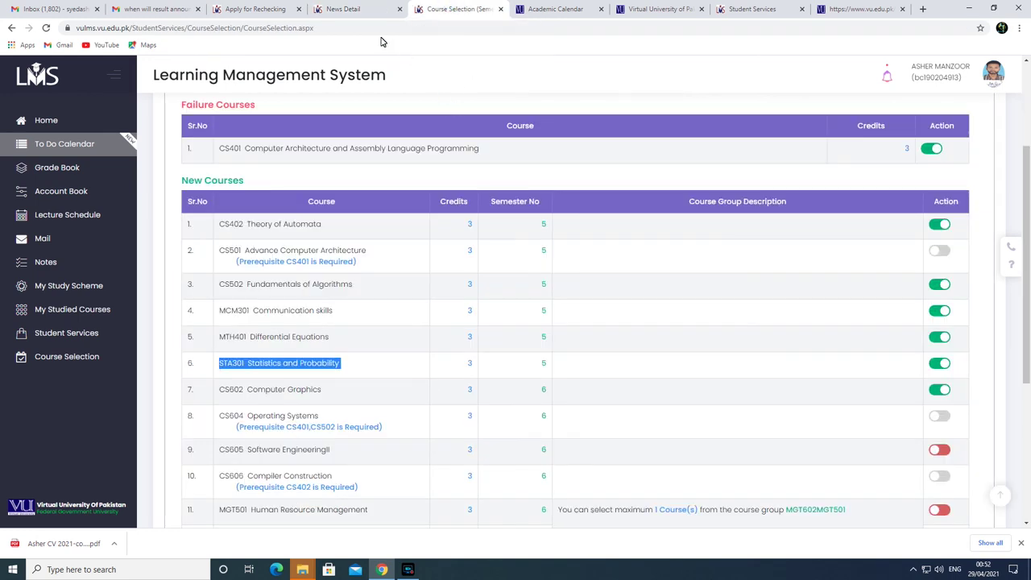
left_click(334, 8)
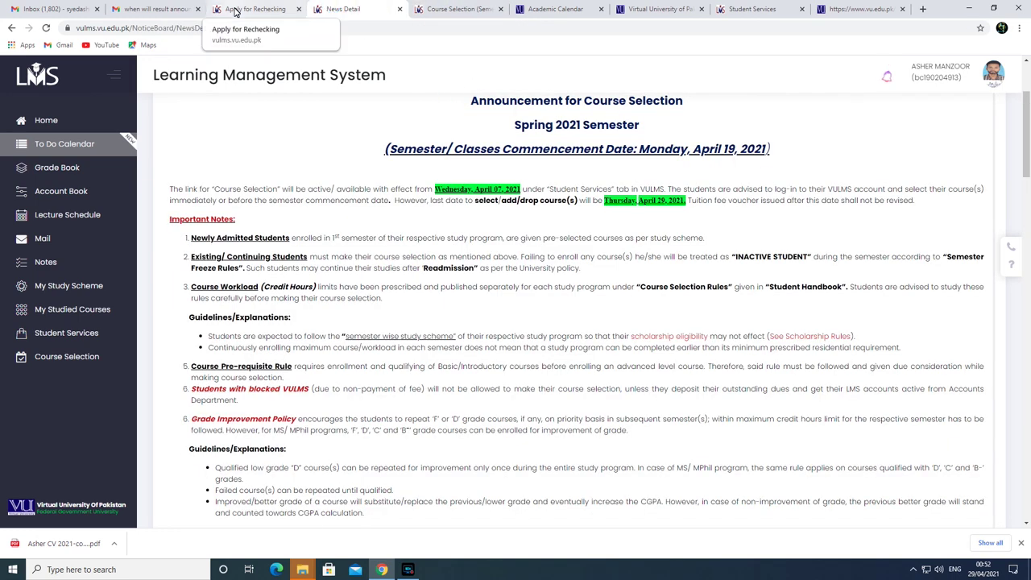
left_click(235, 10)
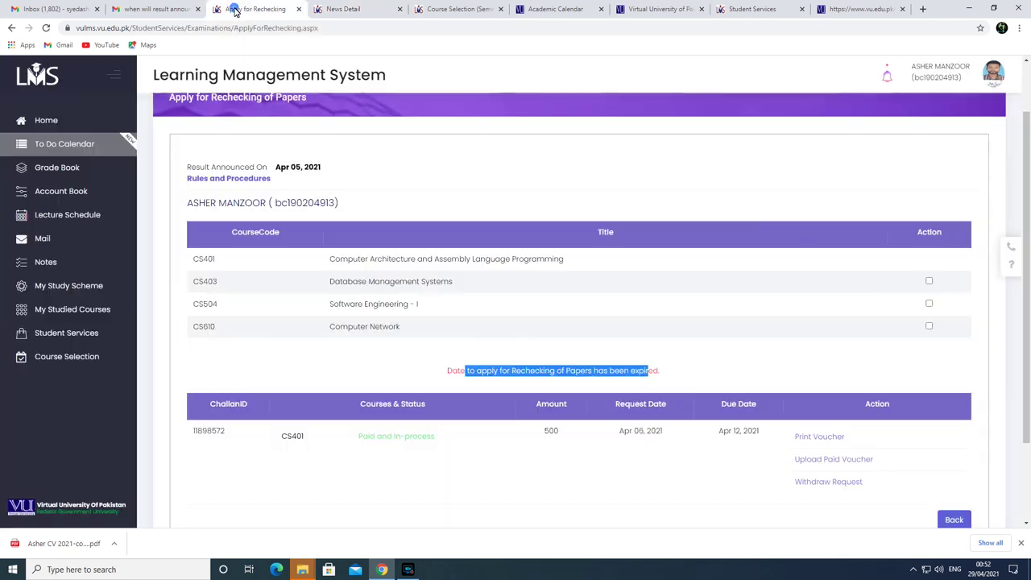
left_click(337, 7)
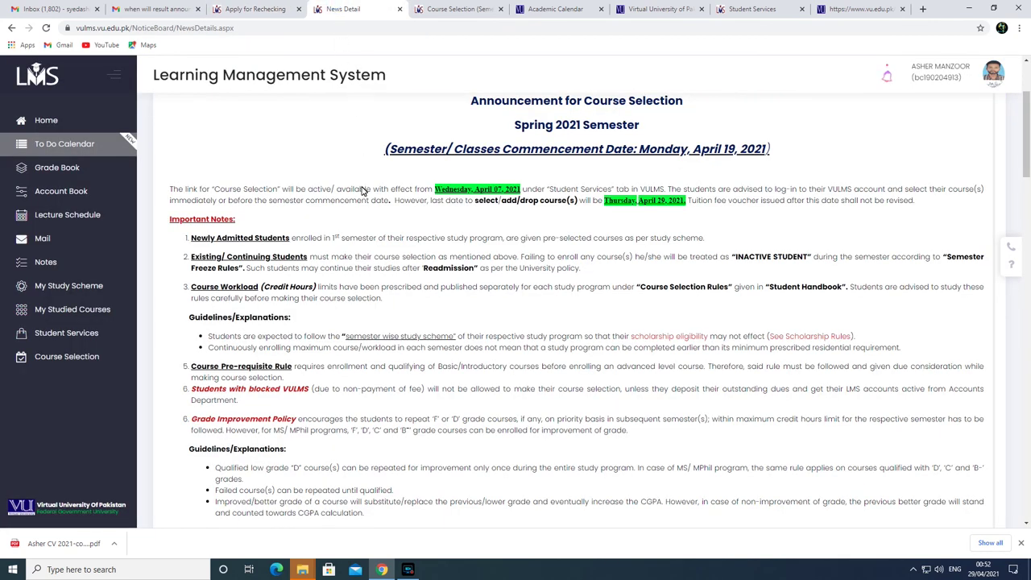
key("super+d")
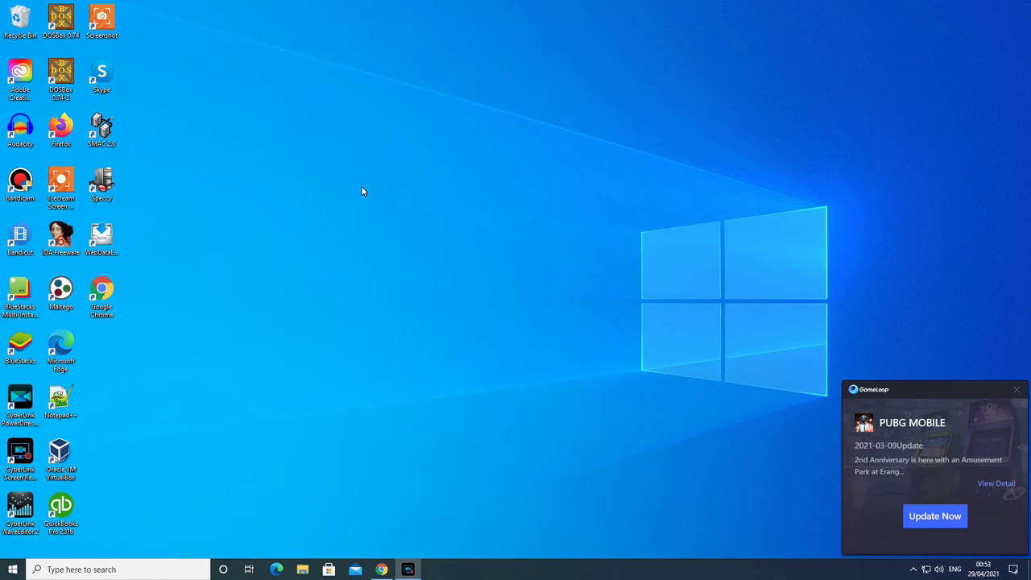